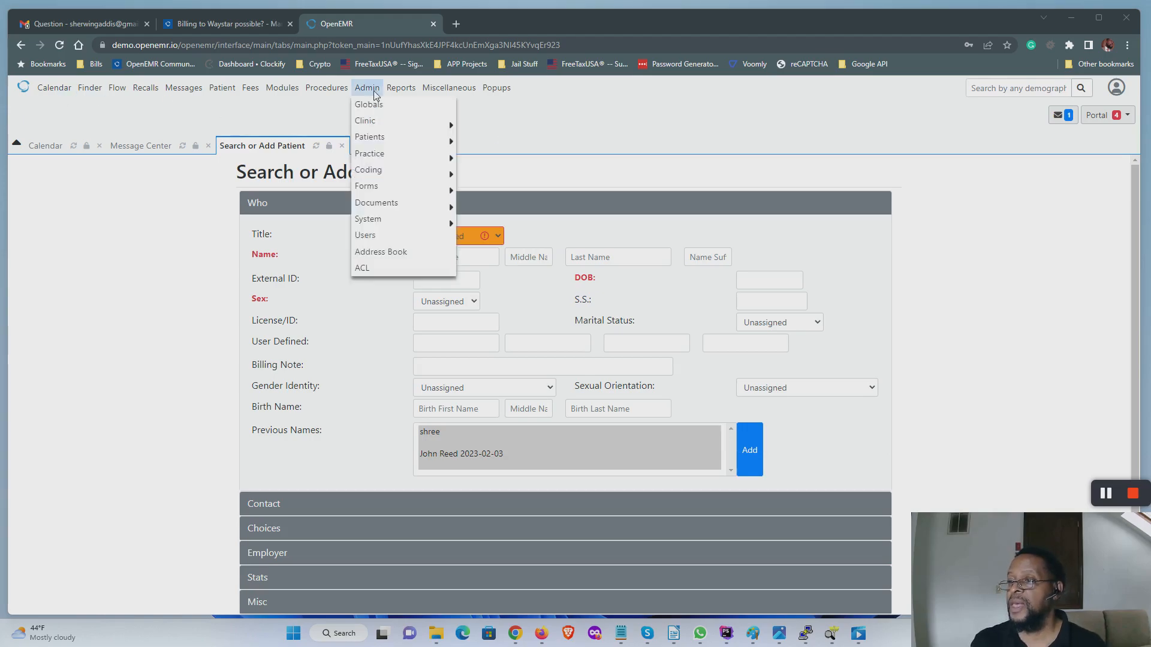
Step: In Billing globals, enable 'Generate X-12 Based On Insurance Company' and 'Automatically SFTP Claims To X12 Partner', then save
click(374, 105)
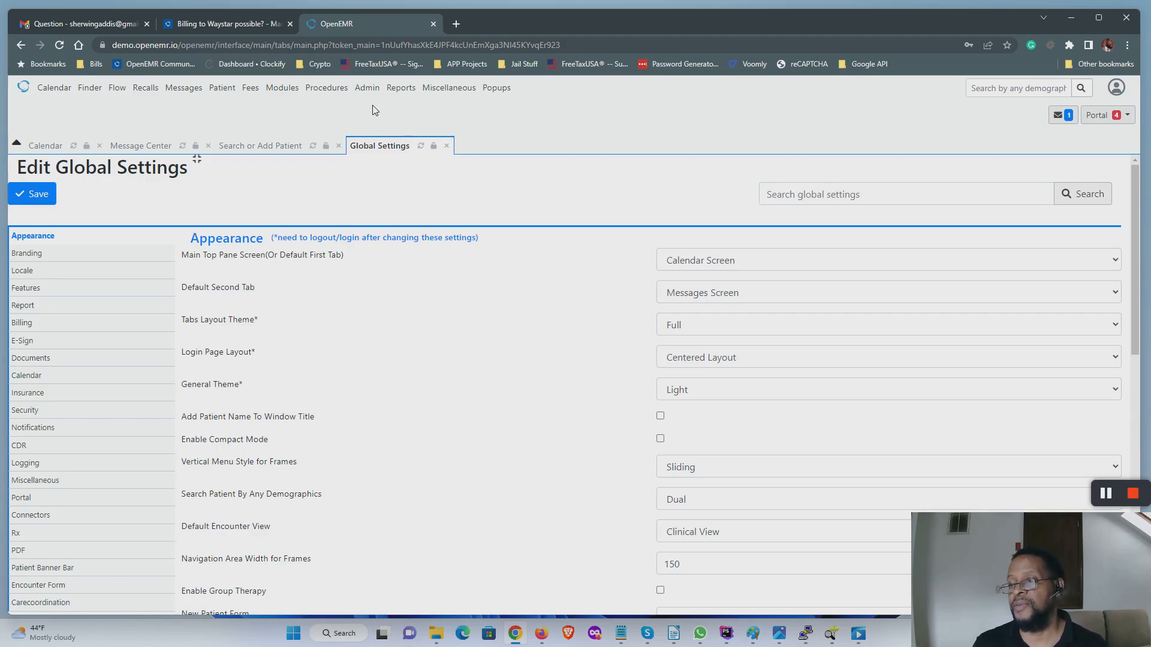
scroll(376, 278, down, 2)
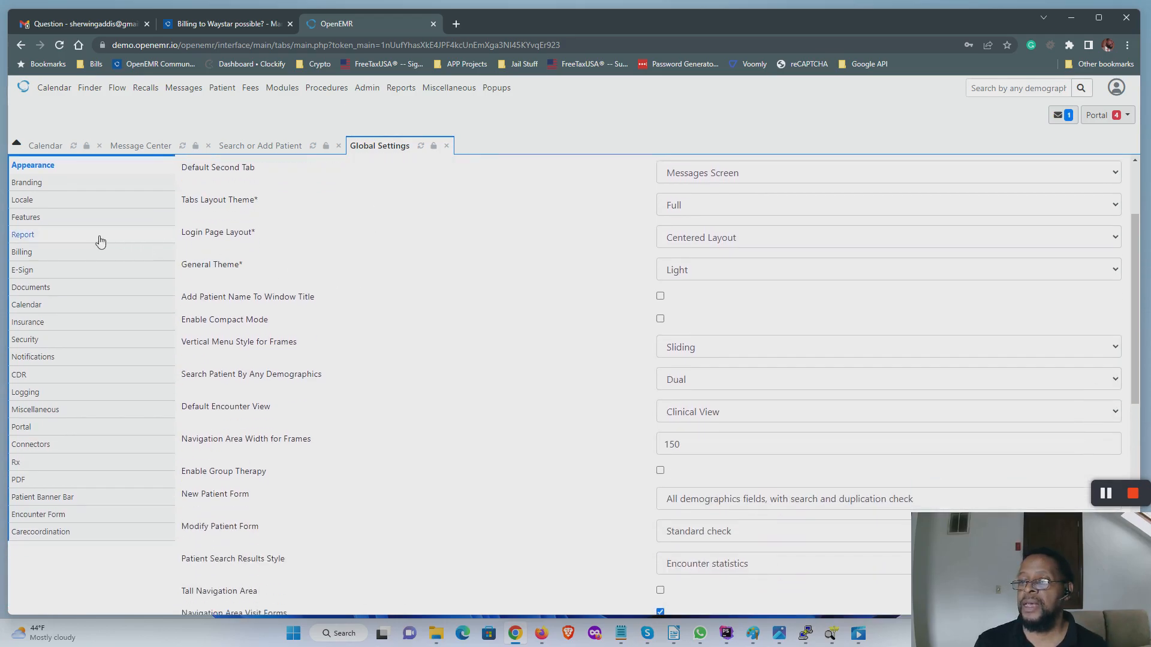
click(34, 258)
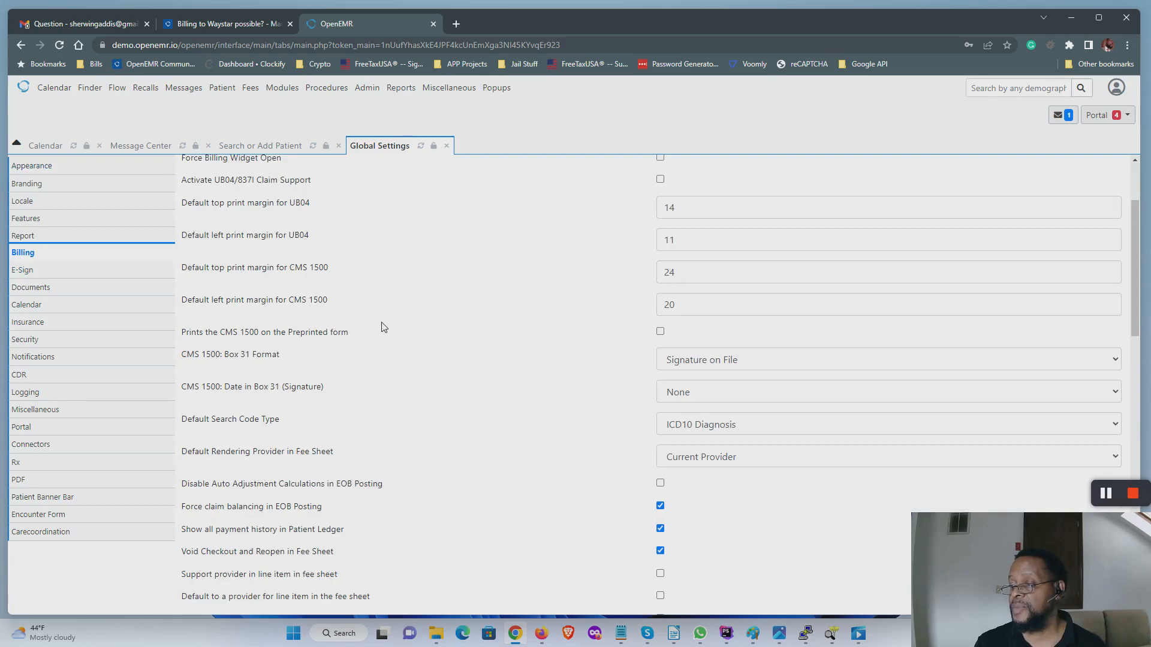
scroll(381, 326, down, 2)
scroll(384, 327, down, 13)
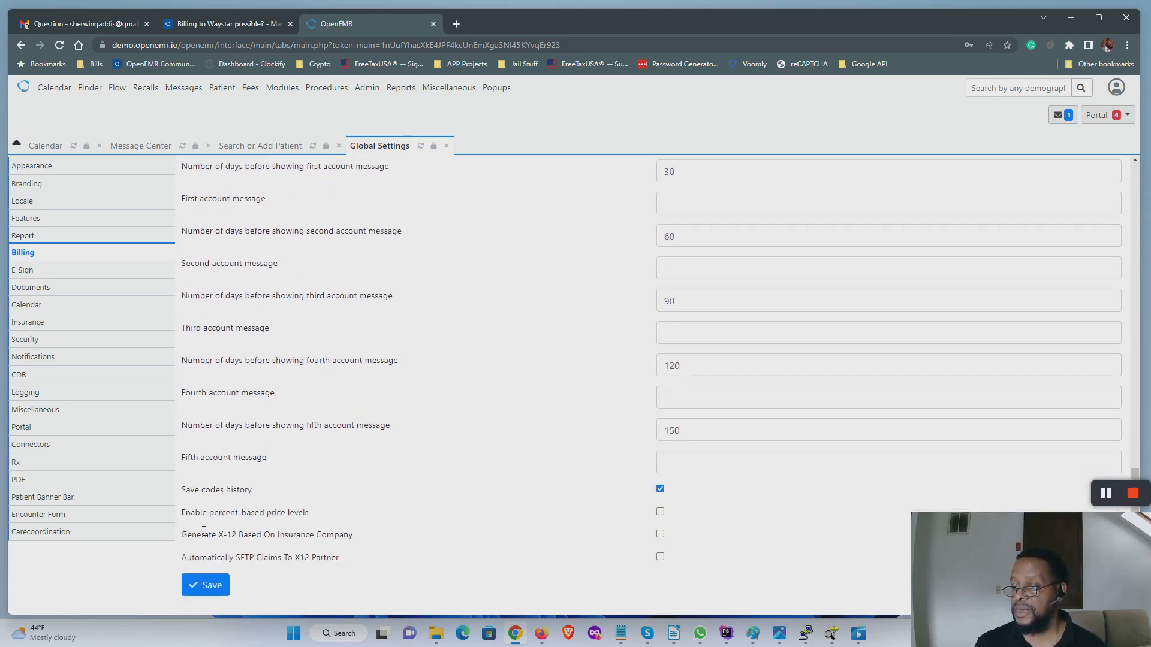
drag(186, 535, 358, 539)
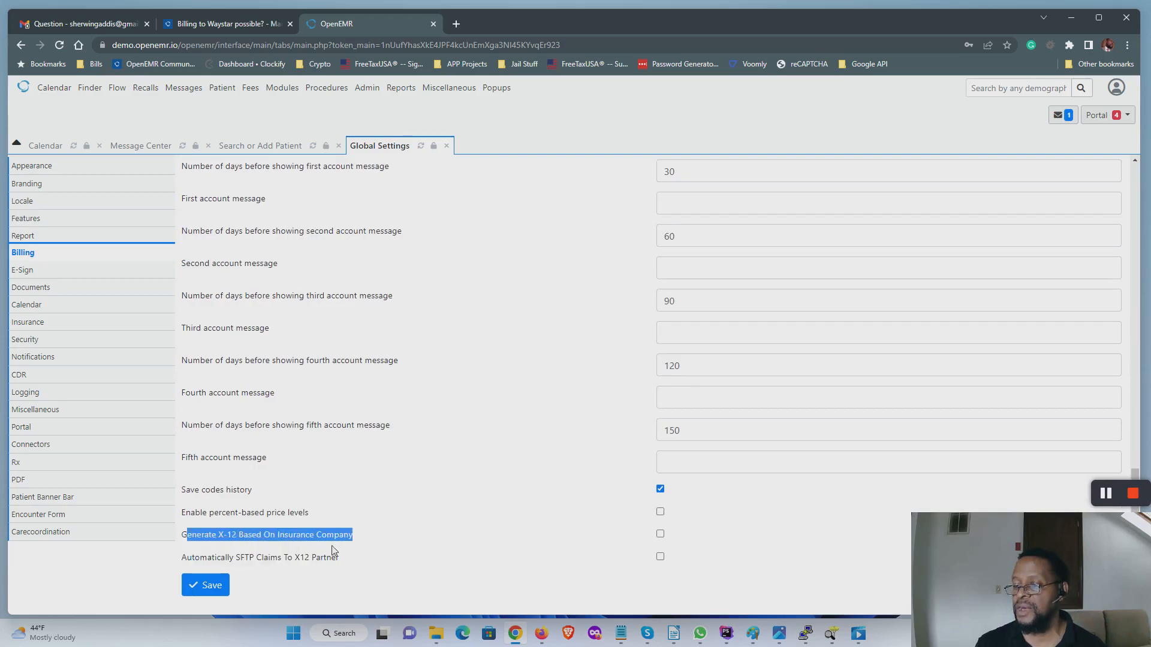
drag(178, 563, 337, 558)
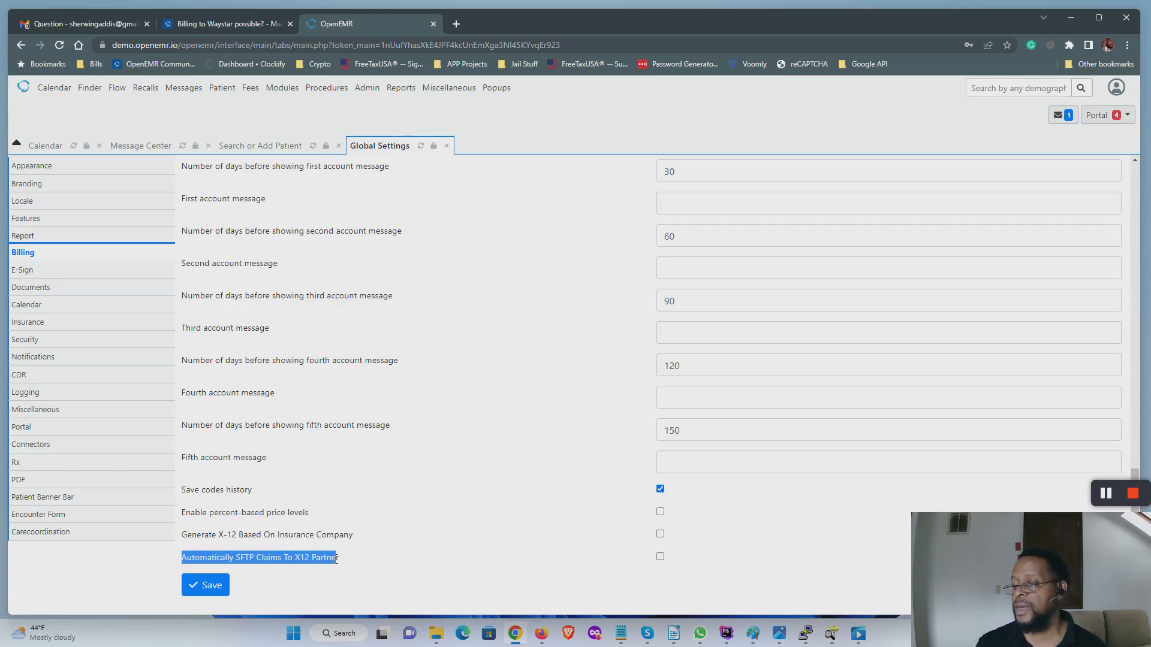
click(336, 558)
click(660, 557)
click(660, 533)
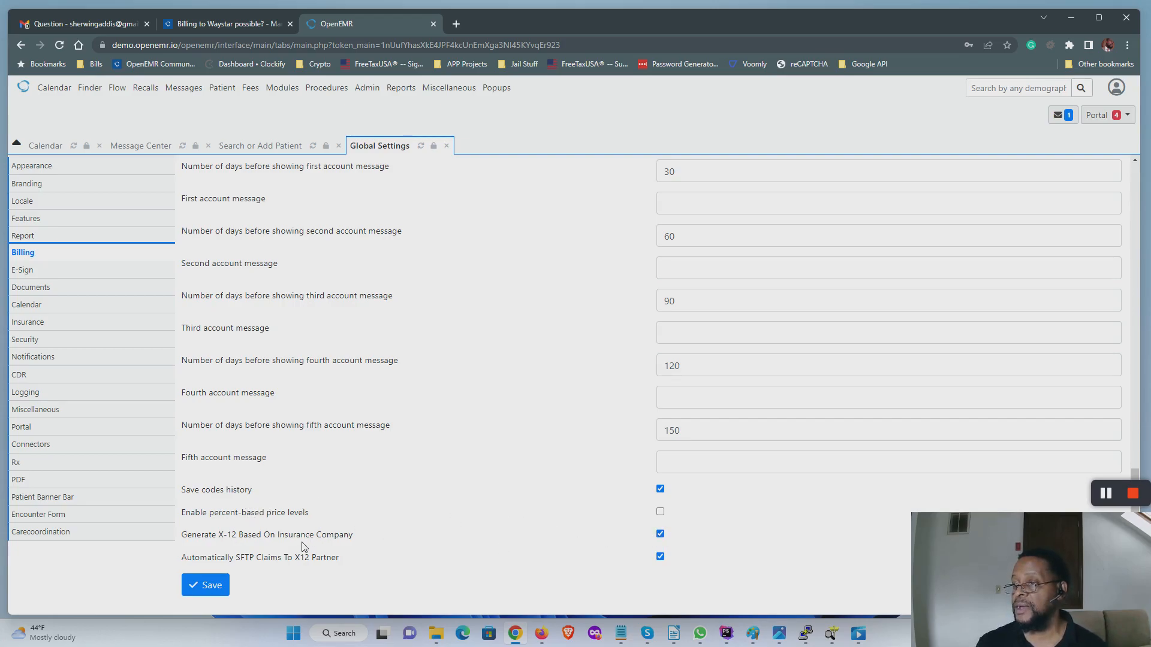
click(209, 592)
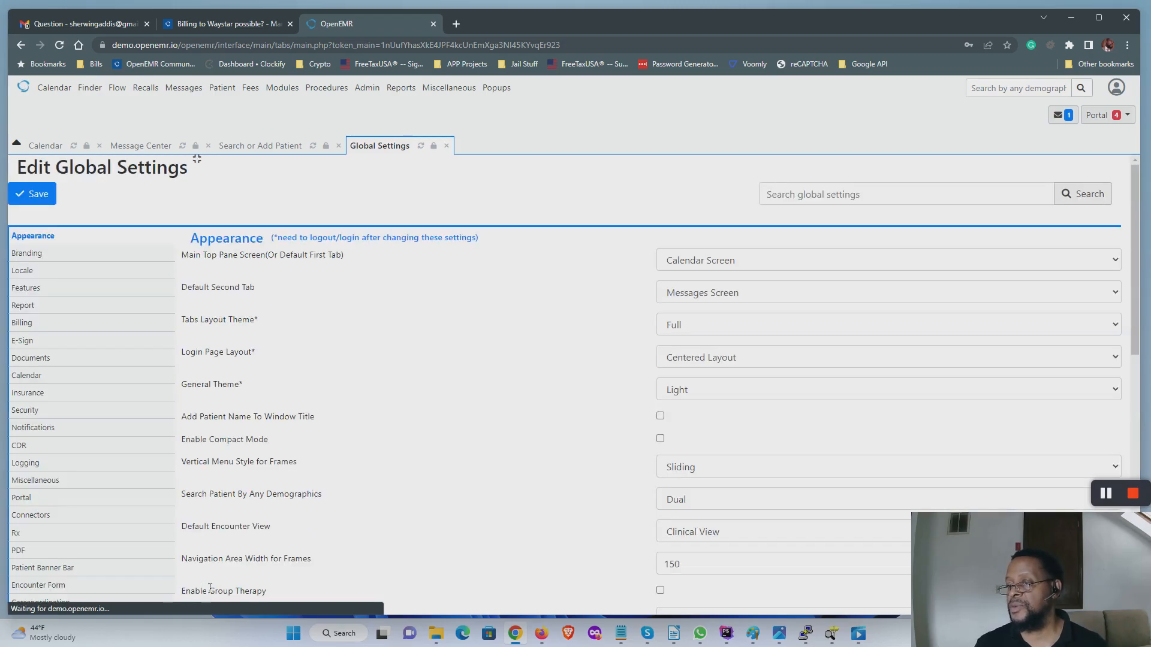
Step: Log out of OpenEMR from the user account menu
mouse_move(362, 89)
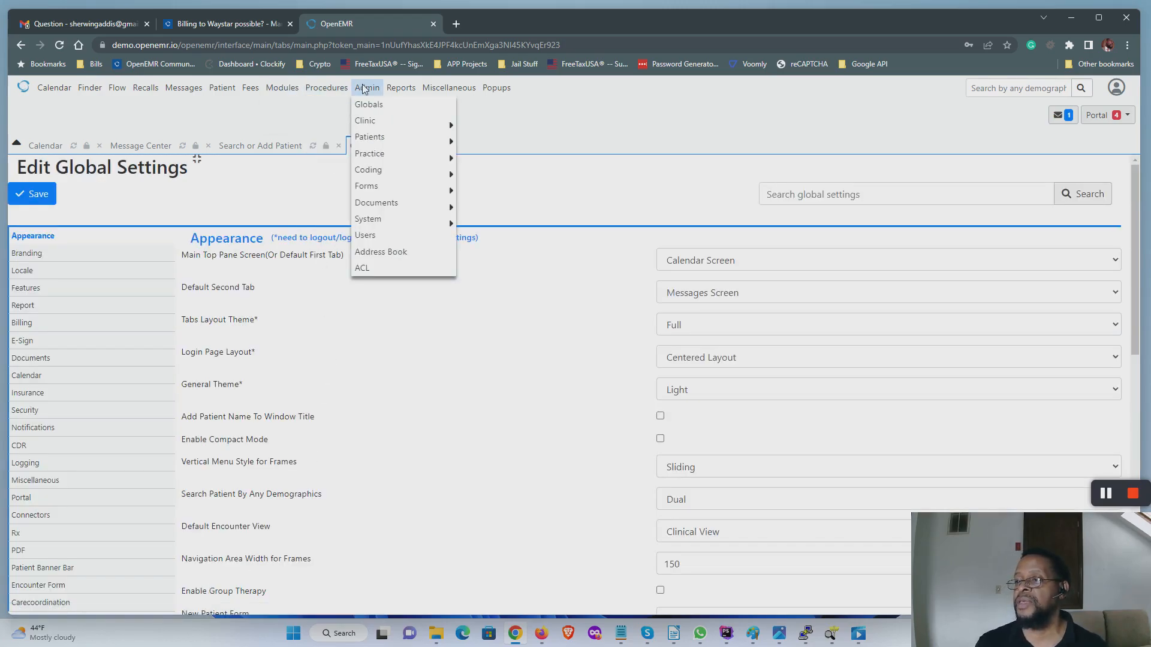
mouse_move(250, 91)
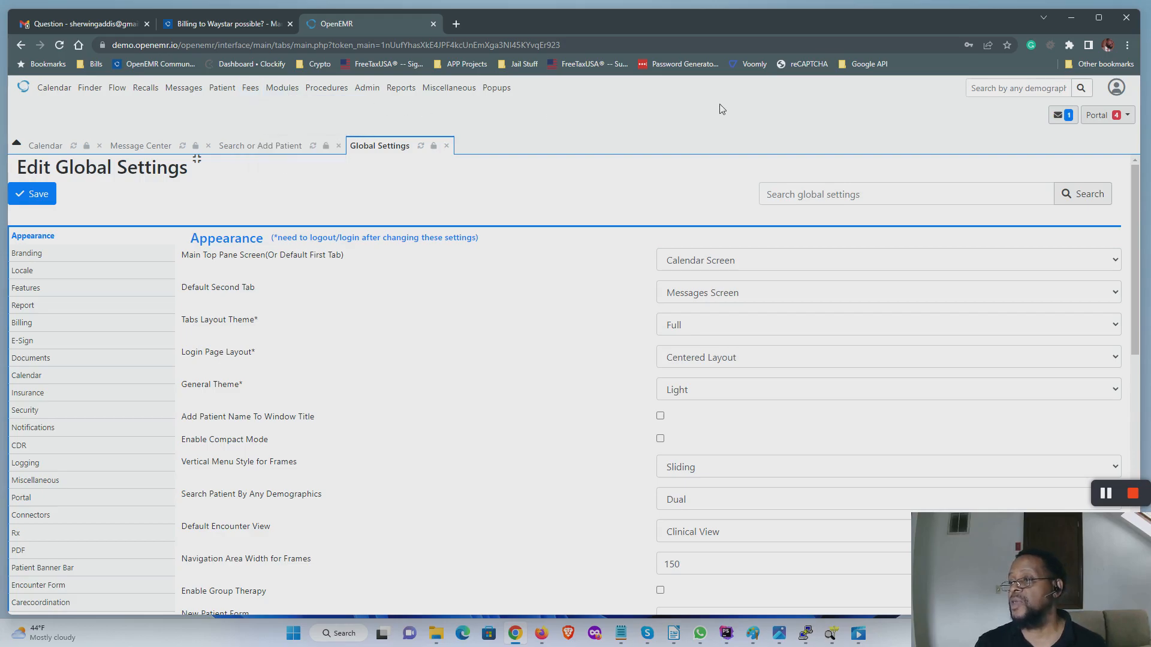
click(1115, 90)
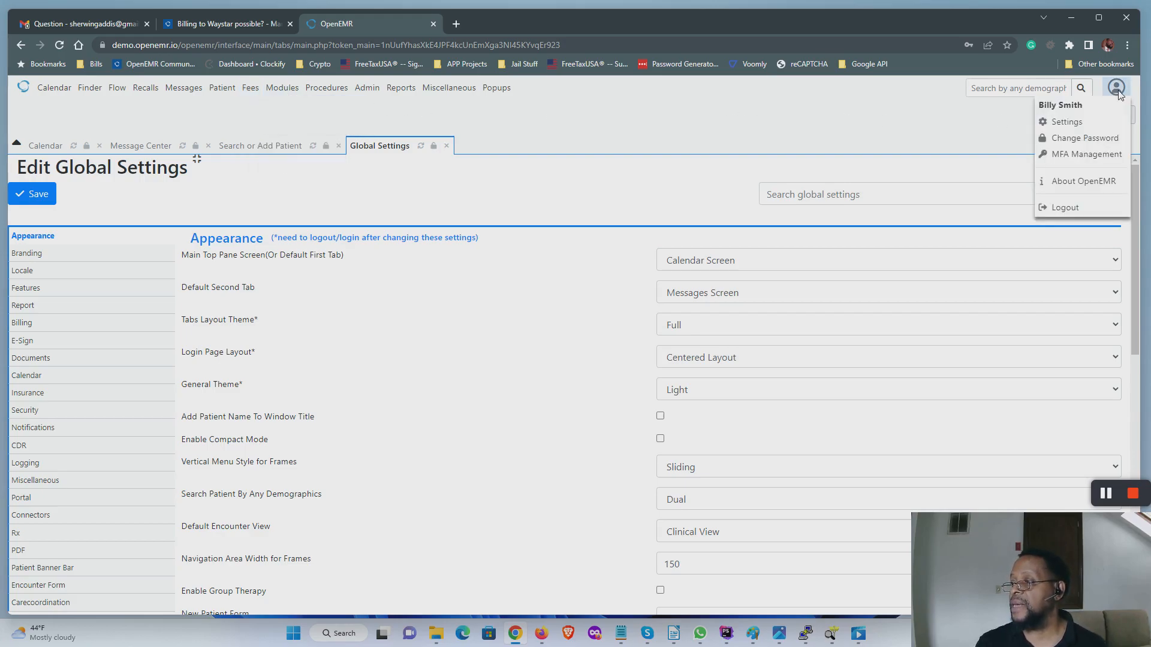
click(1080, 206)
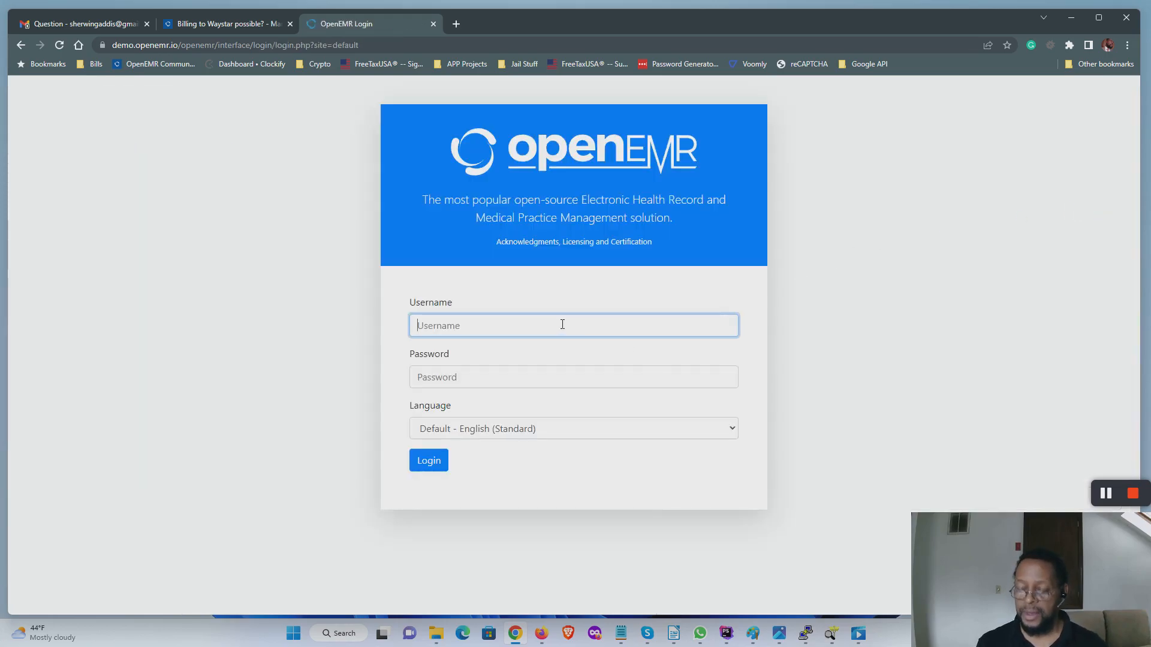
Step: Log back in as admin with the account password
text(admin)
key(Tab)
text(pass)
key(Return)
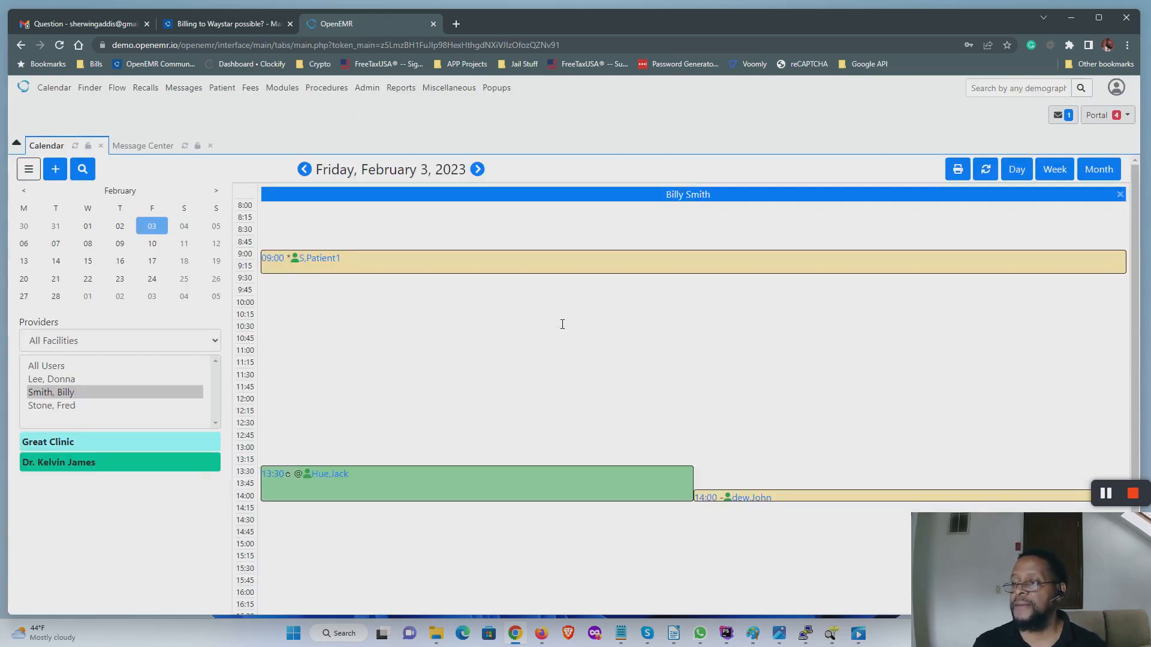
Step: Open Admin > Practice > Practice Settings, which shows the empty Pharmacies list
mouse_move(251, 87)
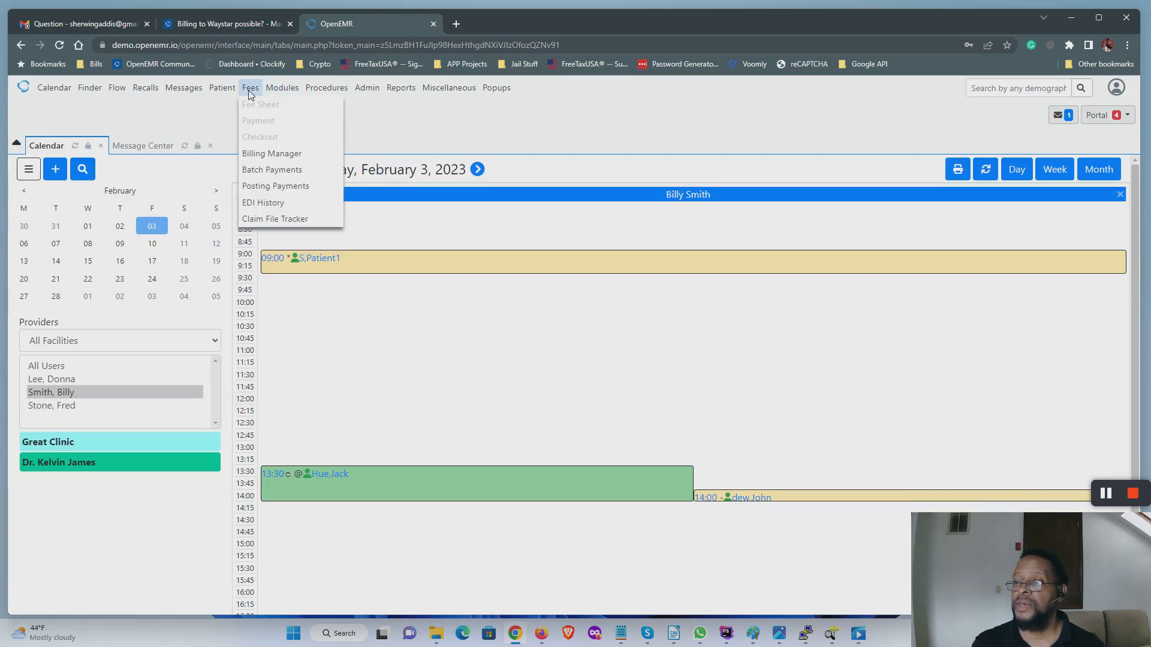
mouse_move(252, 151)
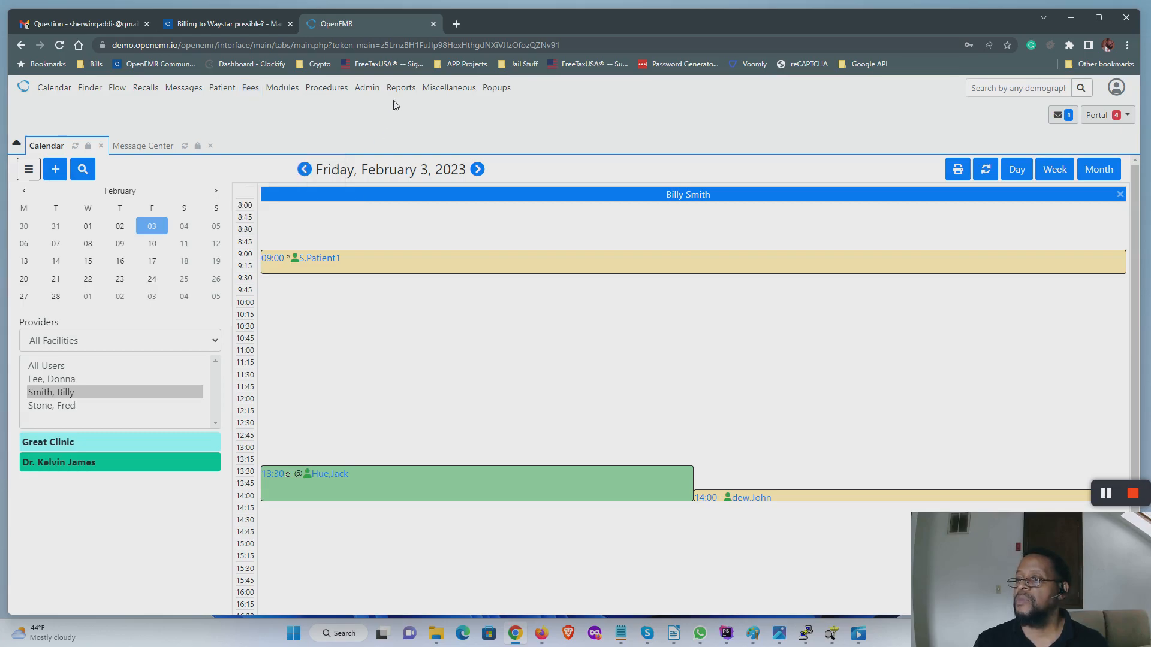
mouse_move(362, 94)
mouse_move(369, 155)
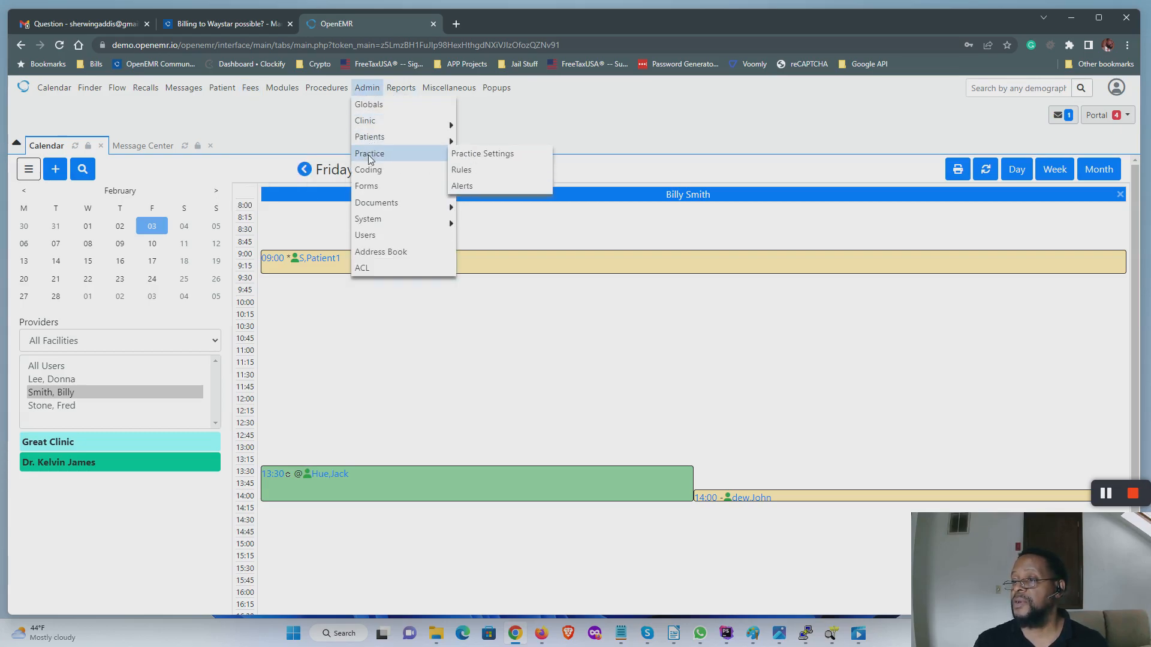
click(472, 156)
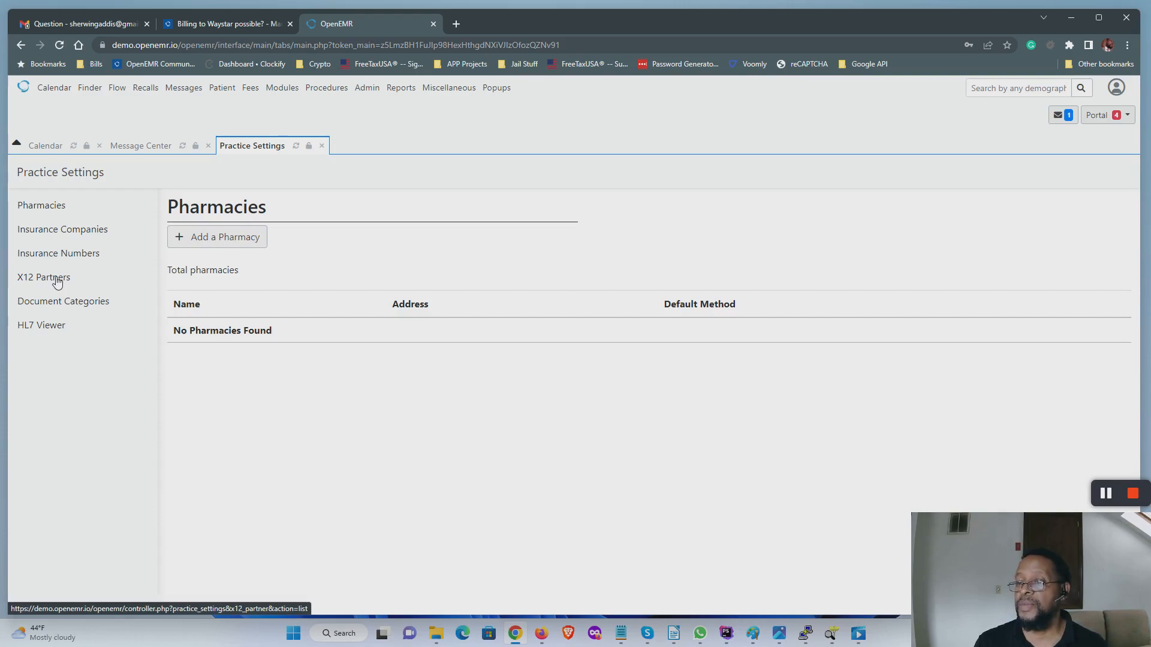
Step: Open the 'test' X12 partner for editing from the X12 Partners list
click(61, 278)
click(244, 238)
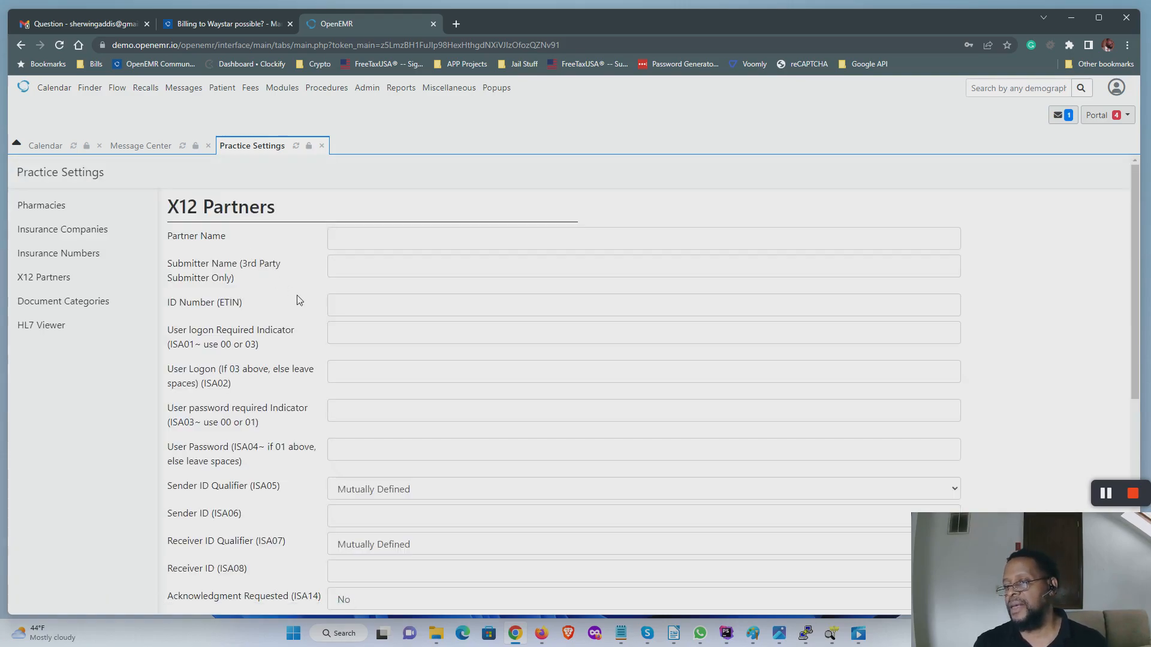
click(62, 284)
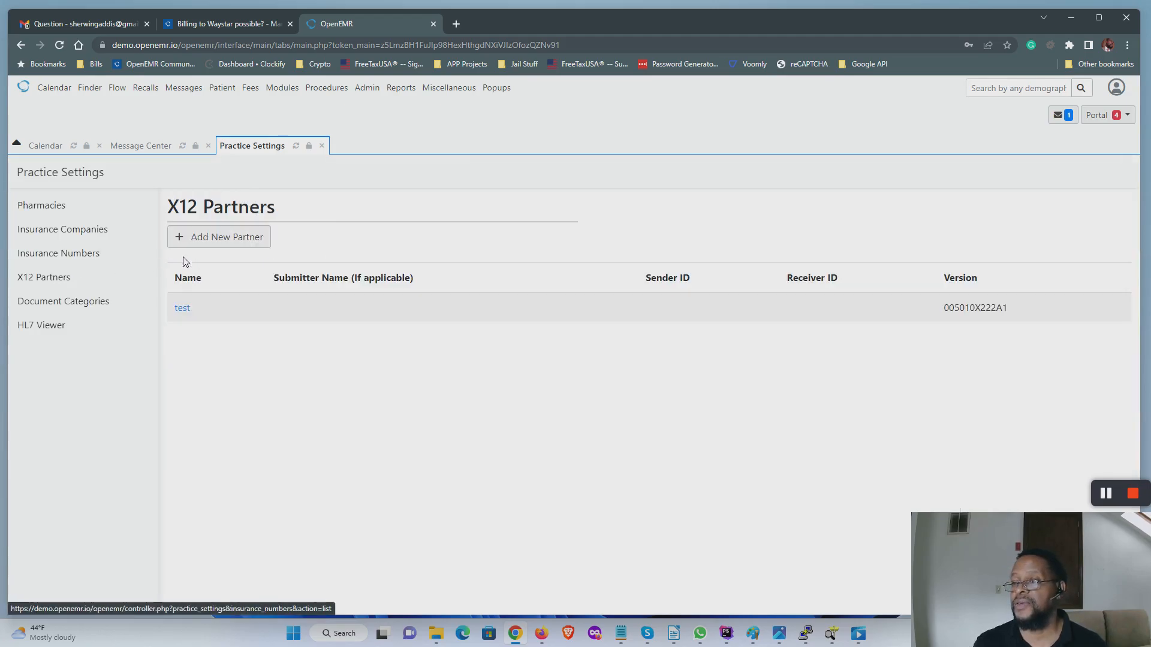
click(179, 310)
Step: Review the SFTP credential and host fields, and set SFTP Port to 22
scroll(267, 312, down, 7)
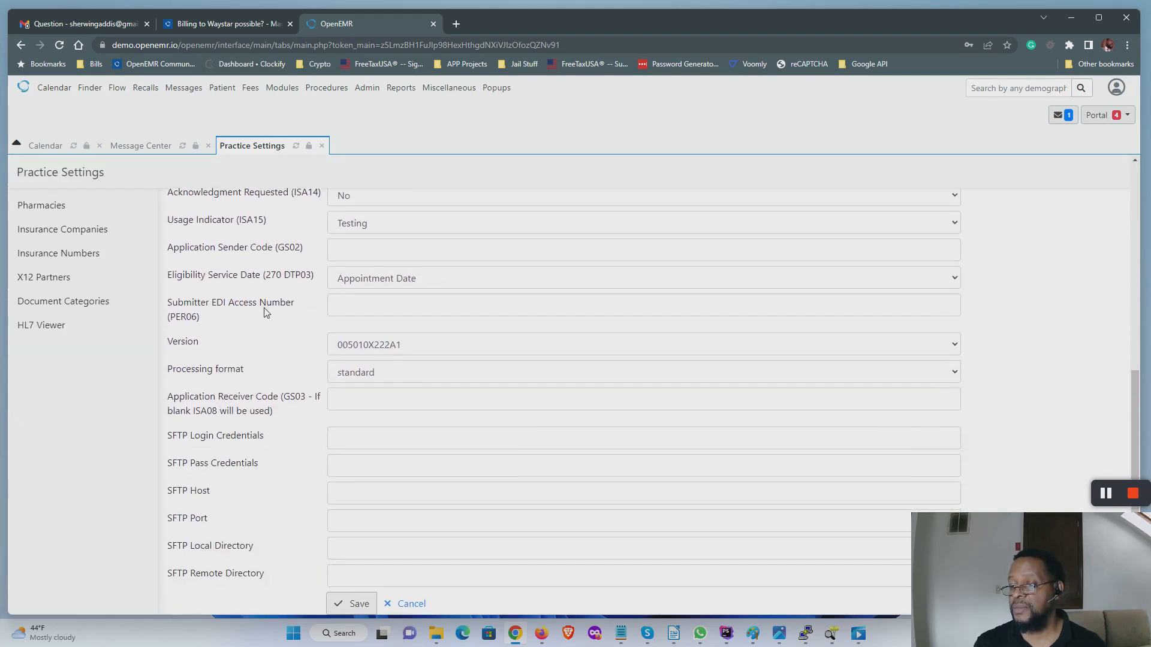
drag(166, 435, 264, 435)
drag(172, 465, 262, 465)
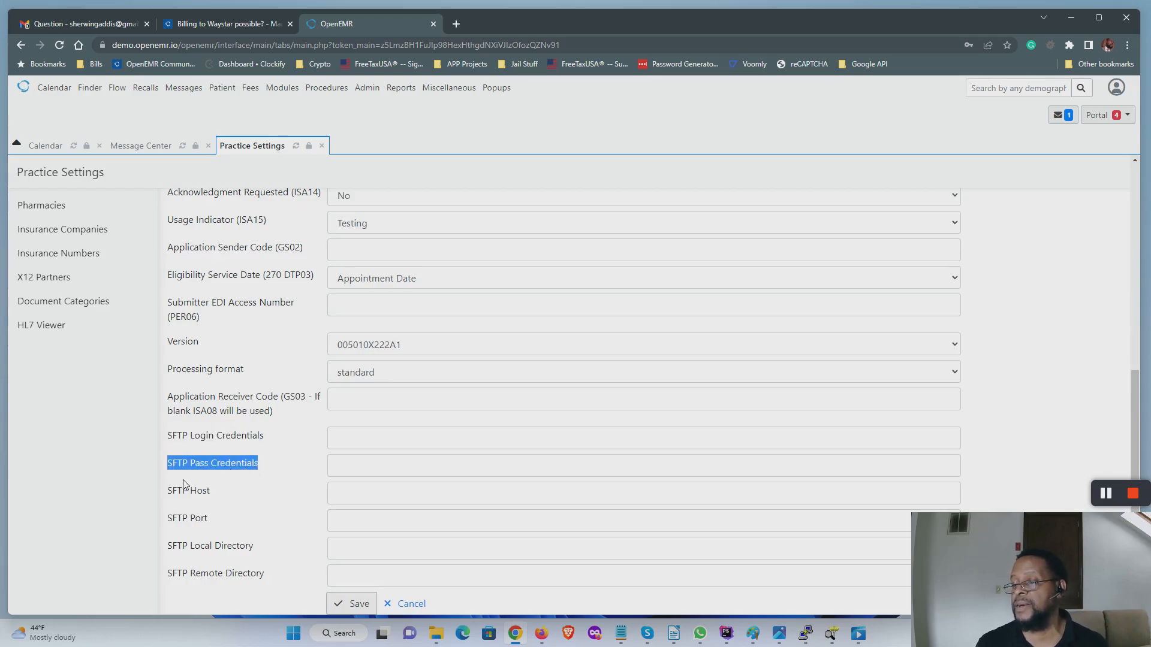
drag(167, 492, 214, 519)
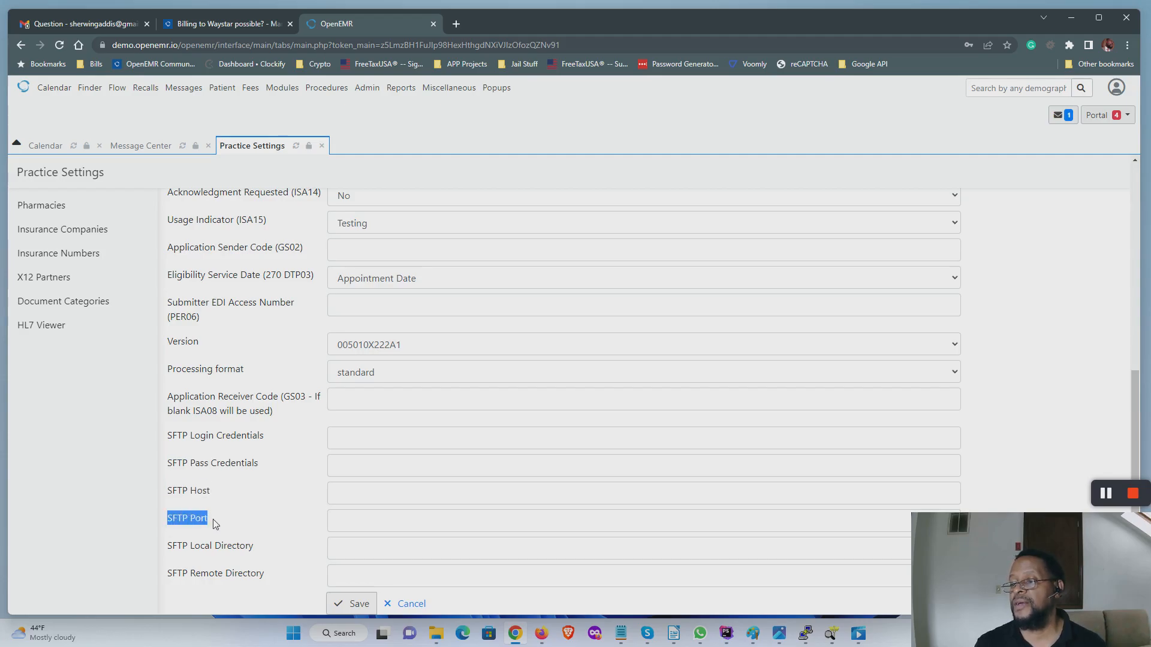
click(361, 523)
text(22)
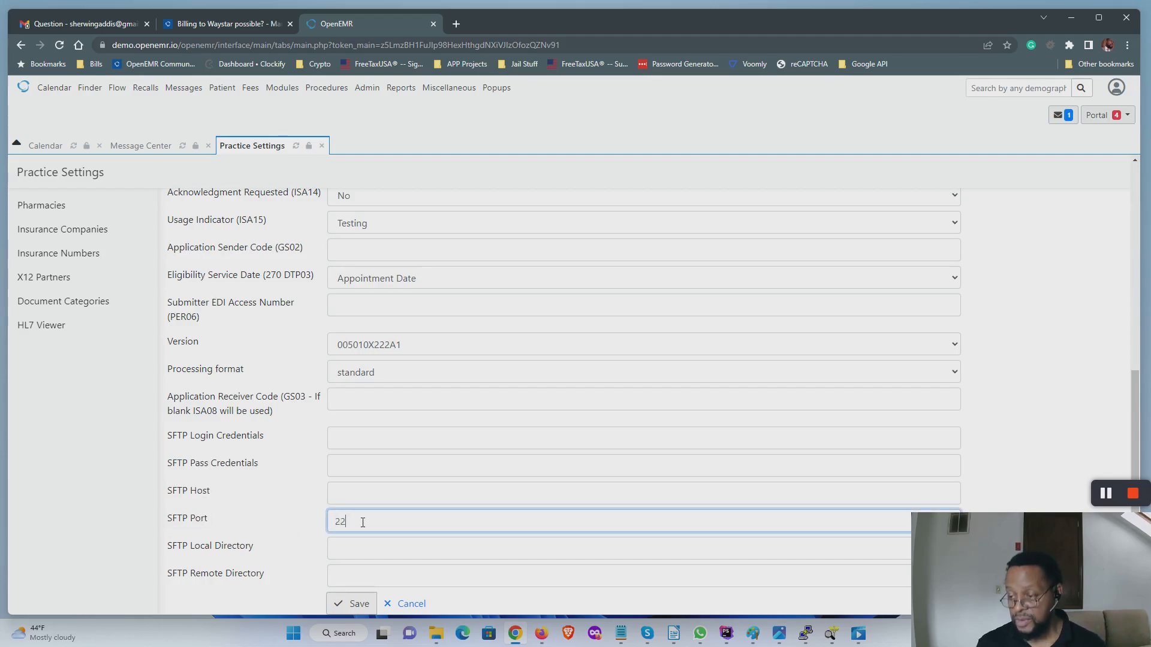
click(352, 556)
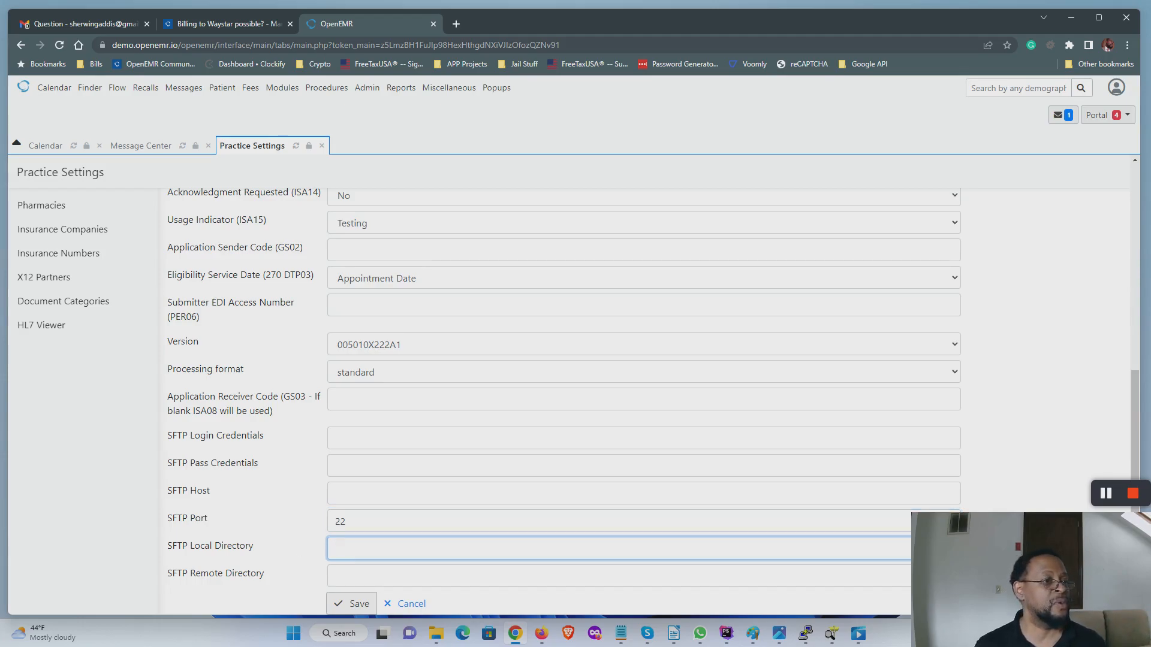
Step: Switch away from Chrome and bring up Notepad's recent-files jump list on the taskbar
key(alt+Tab)
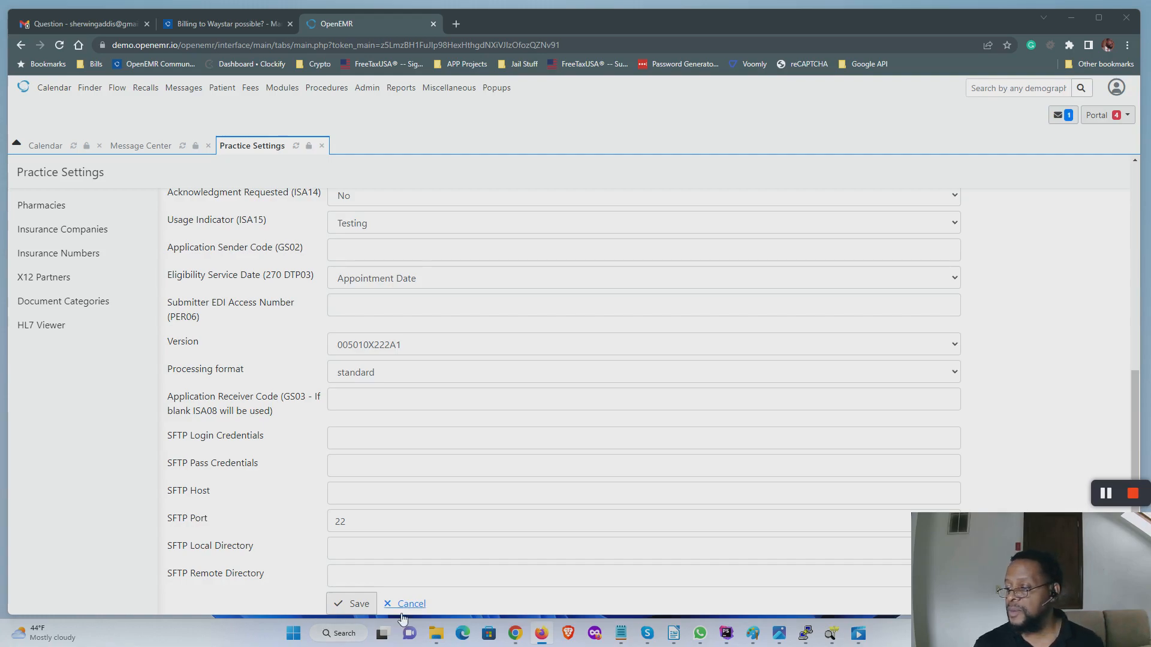
right_click(622, 637)
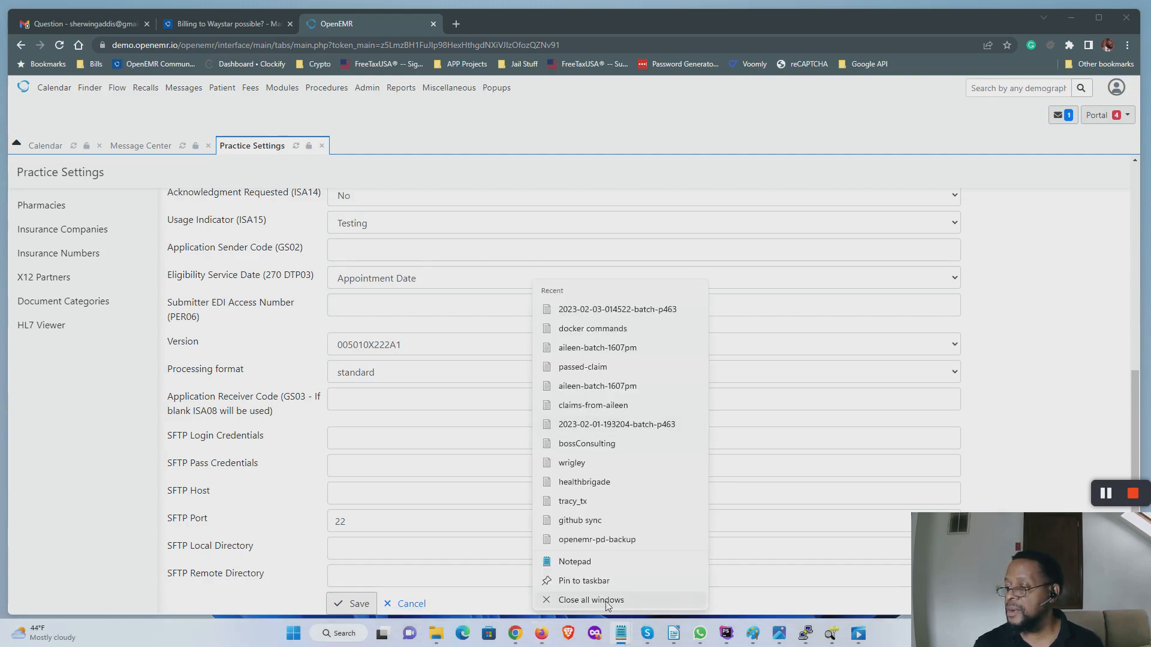
Step: Start a new blank Notepad document and push its window off the left screen edge
click(588, 564)
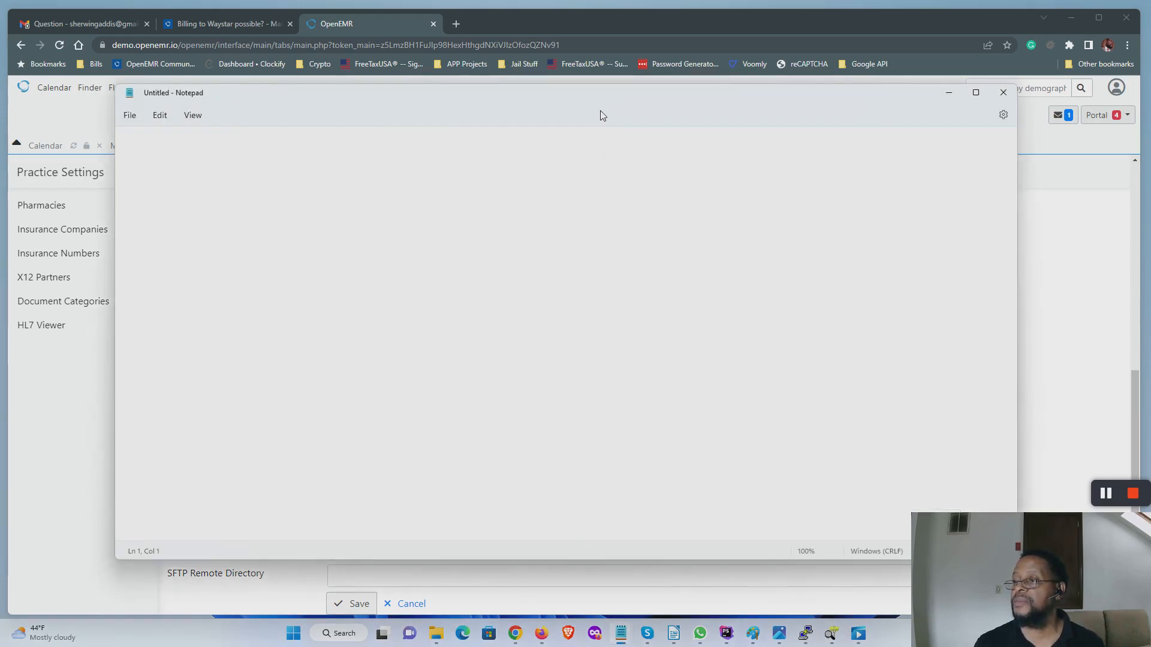
drag(595, 96, 0, 150)
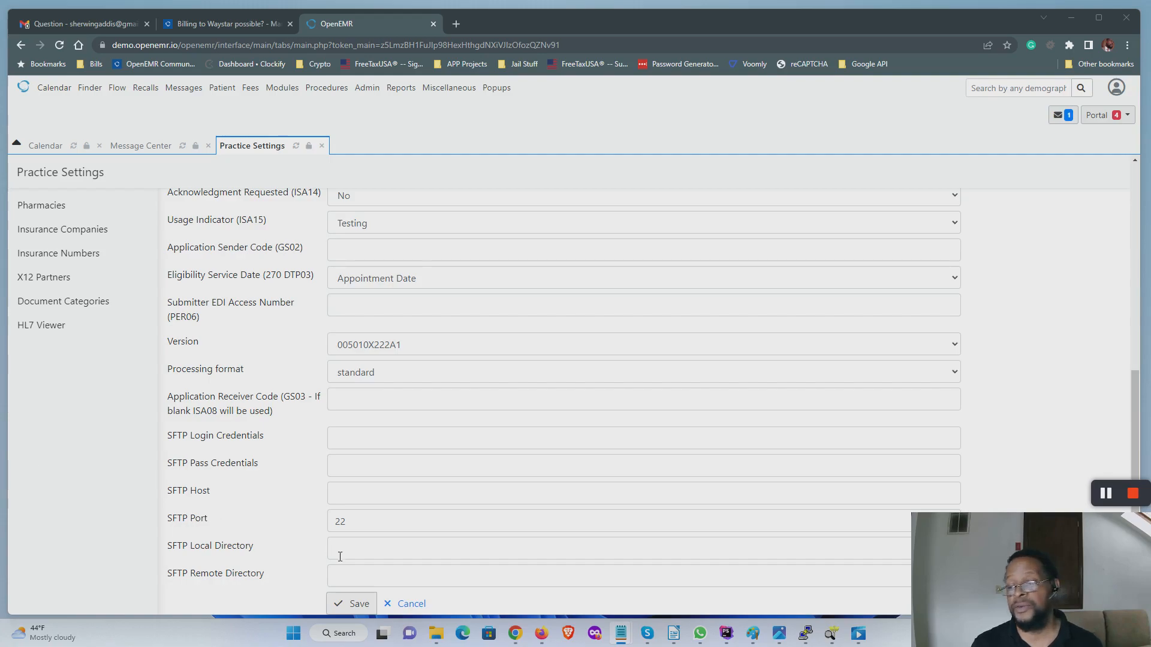
Step: Paste the EDI path into SFTP Local Directory, correcting it to /var/www/html/openemr/sites/default/documents/edi
click(371, 552)
text(/var/www/html/boss/sites/default/documents/edi)
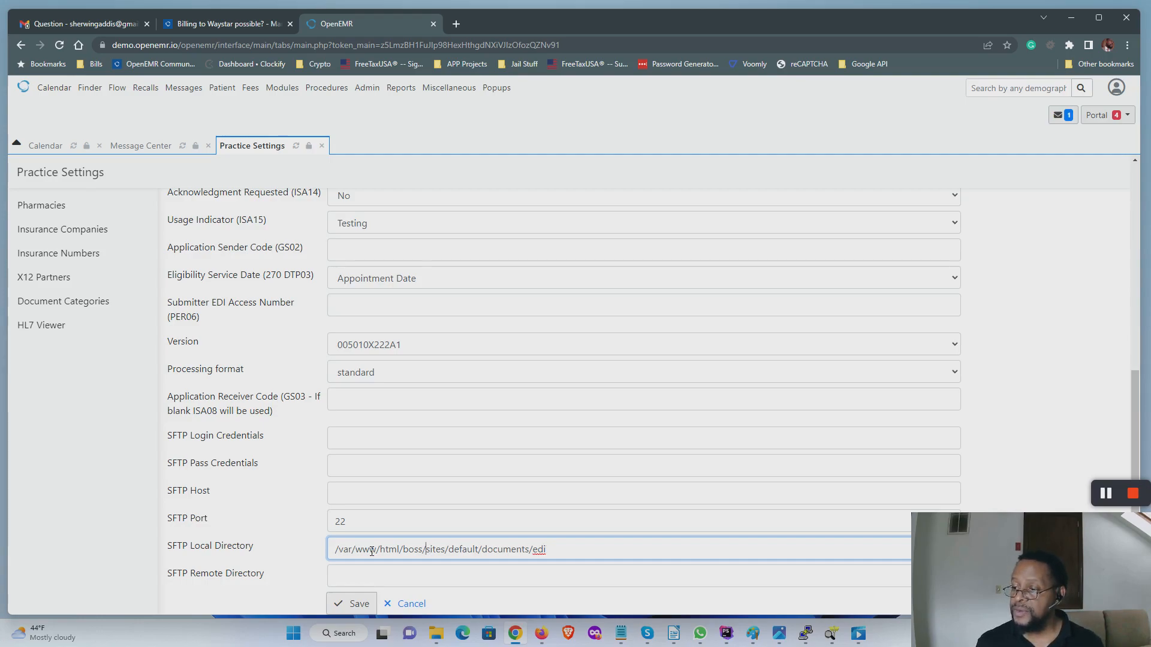
key(BackSpace)
key(BackSpace)
key(BackSpace)
key(BackSpace)
text(openemr)
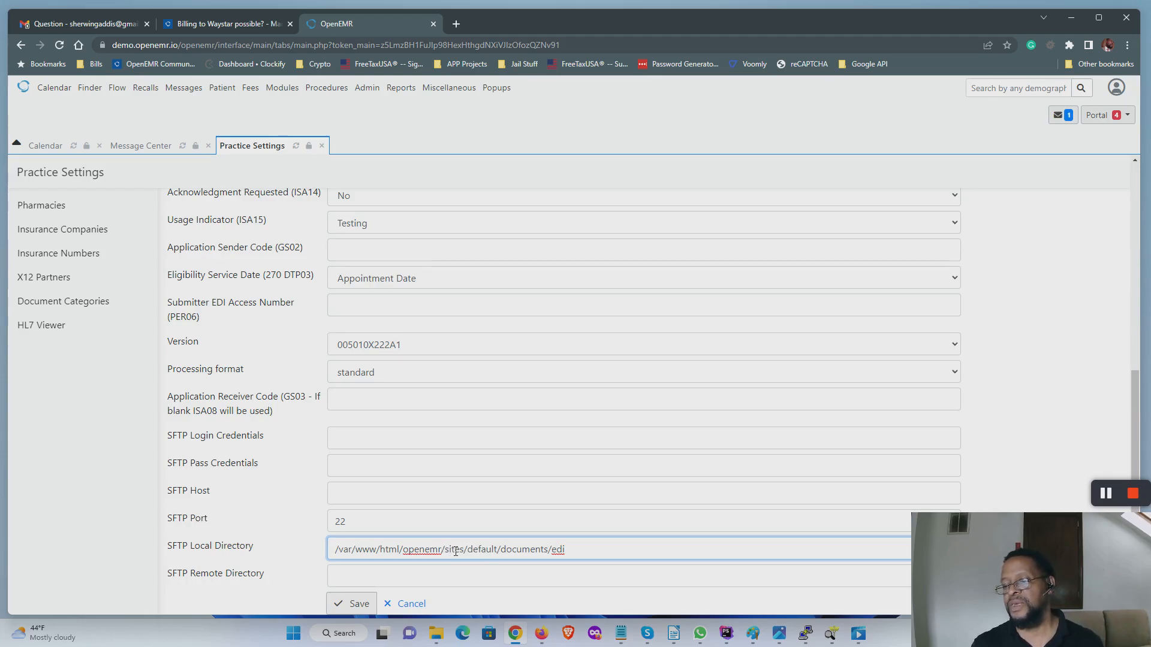
Step: Enter /Upload/ as the partner's SFTP Remote Directory
click(418, 578)
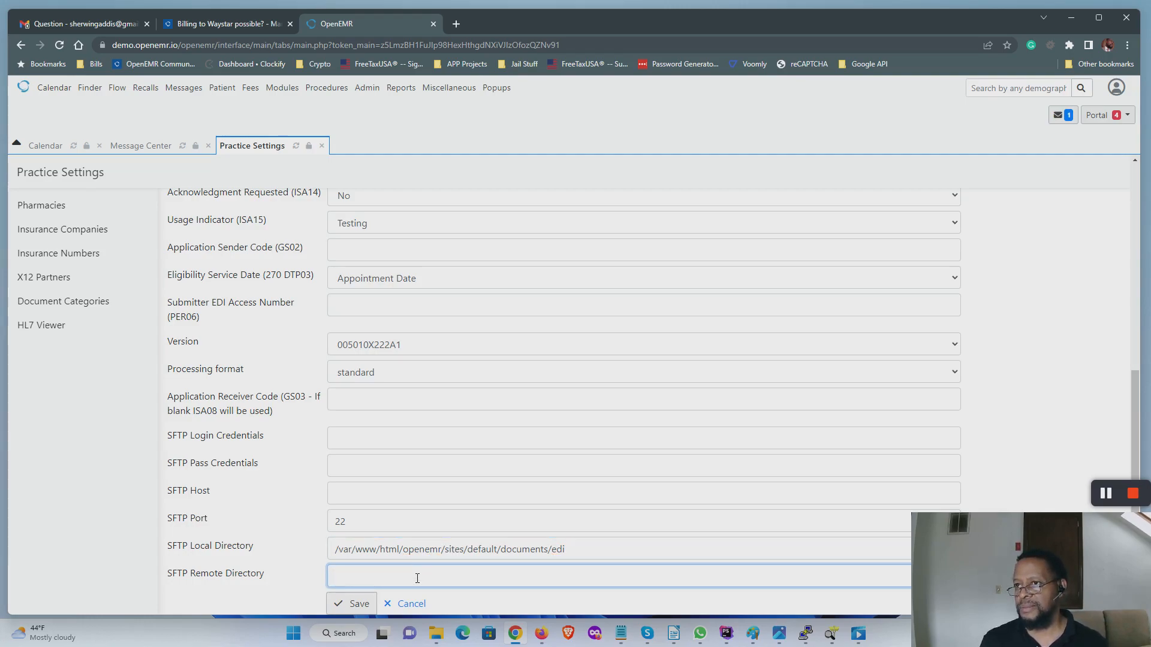
text(/Upload/)
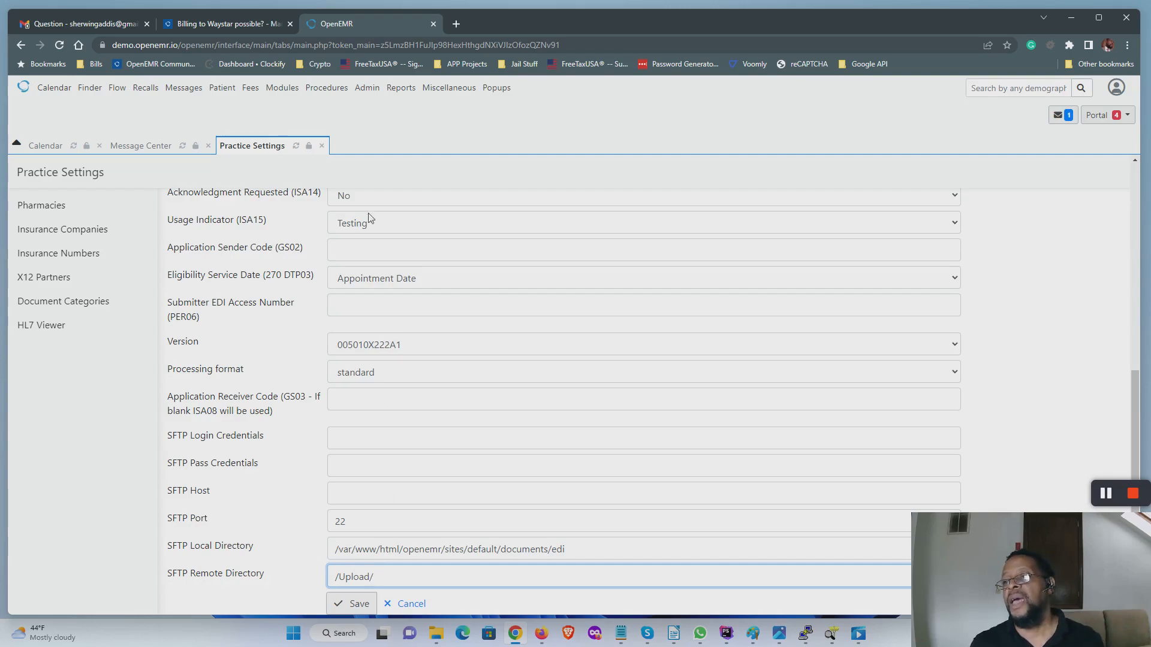
Step: Open Background Services and check the SFTP Claims to X12 Partner Service runs every 1 minute
mouse_move(366, 89)
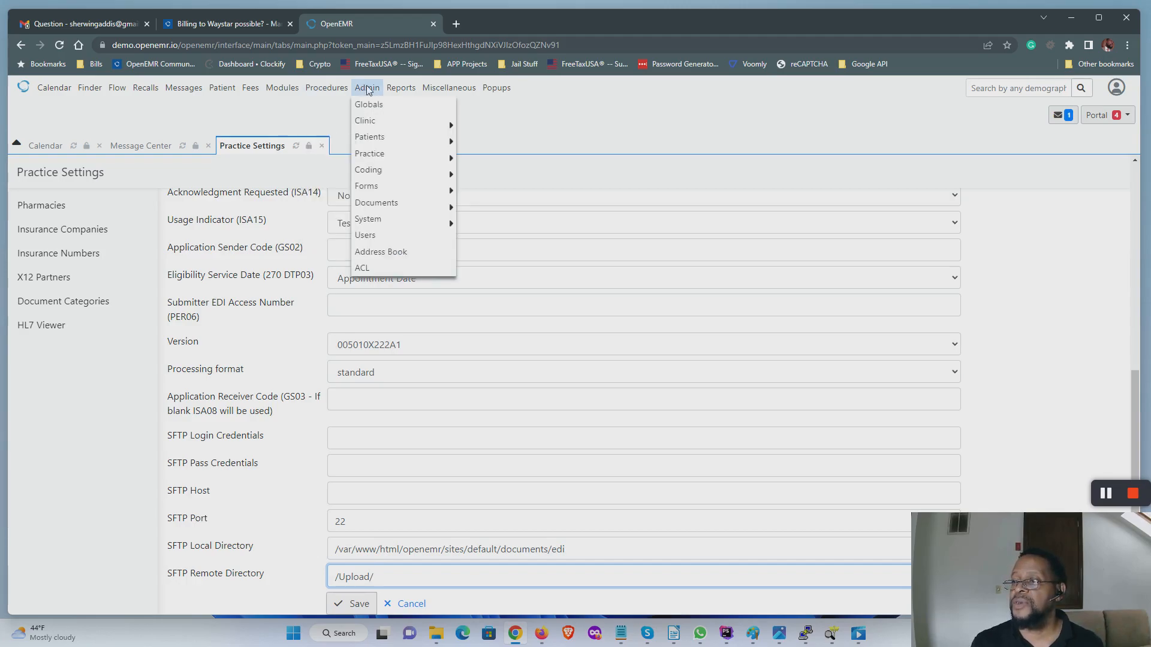
mouse_move(389, 219)
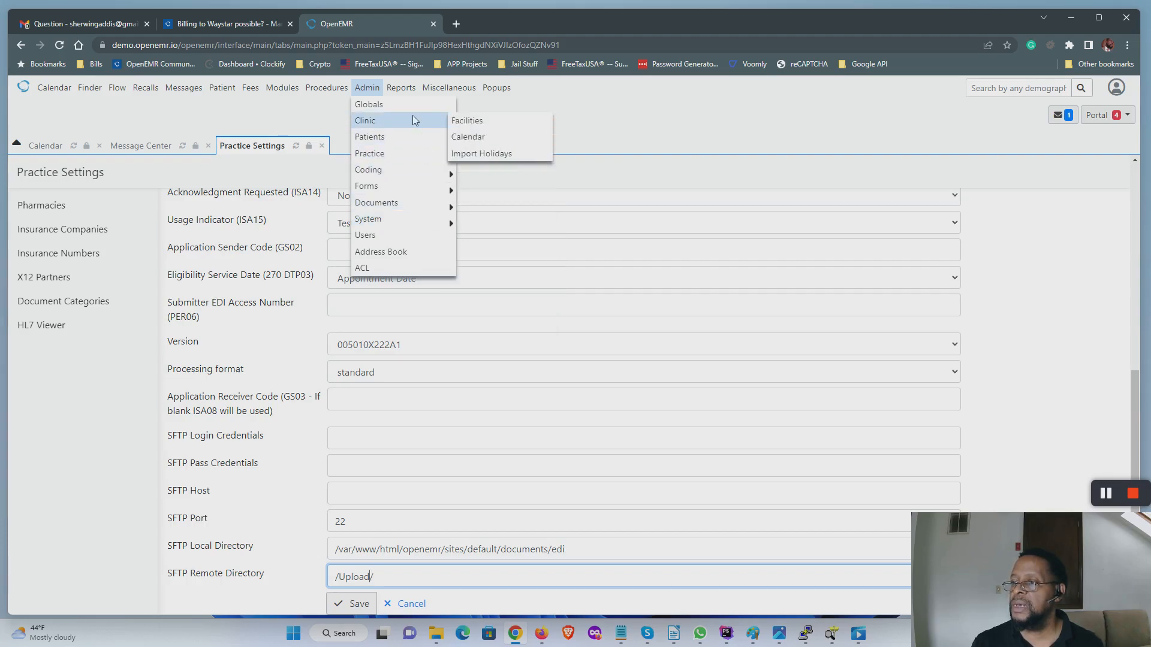
mouse_move(401, 89)
mouse_move(451, 222)
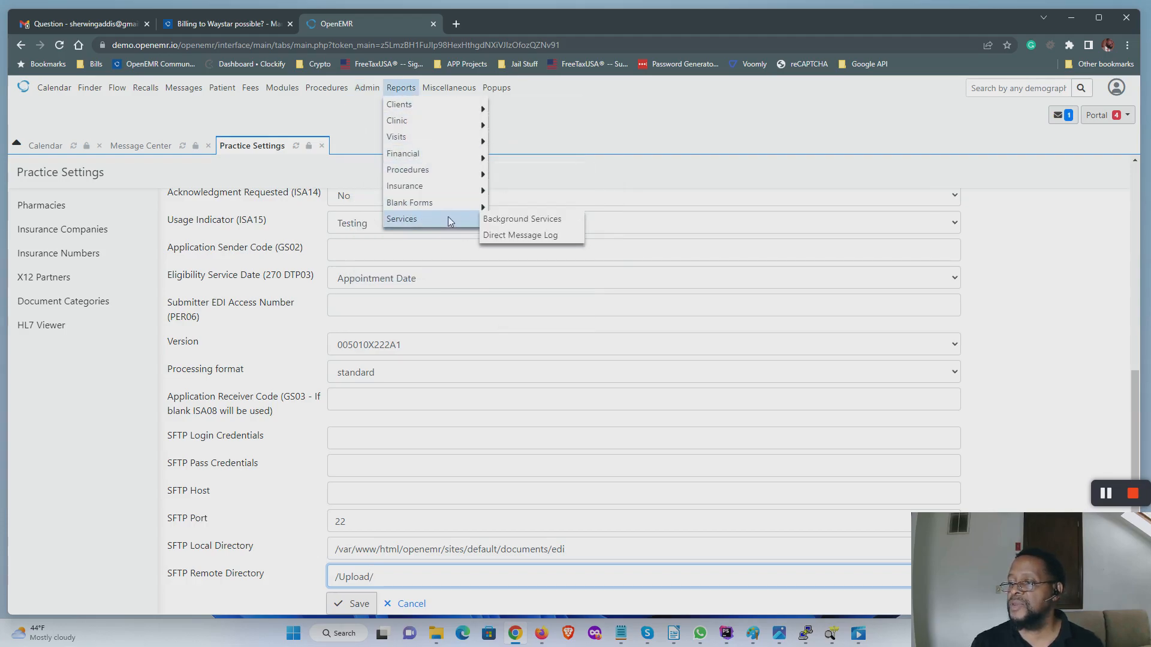
click(530, 219)
drag(76, 299, 226, 306)
click(228, 307)
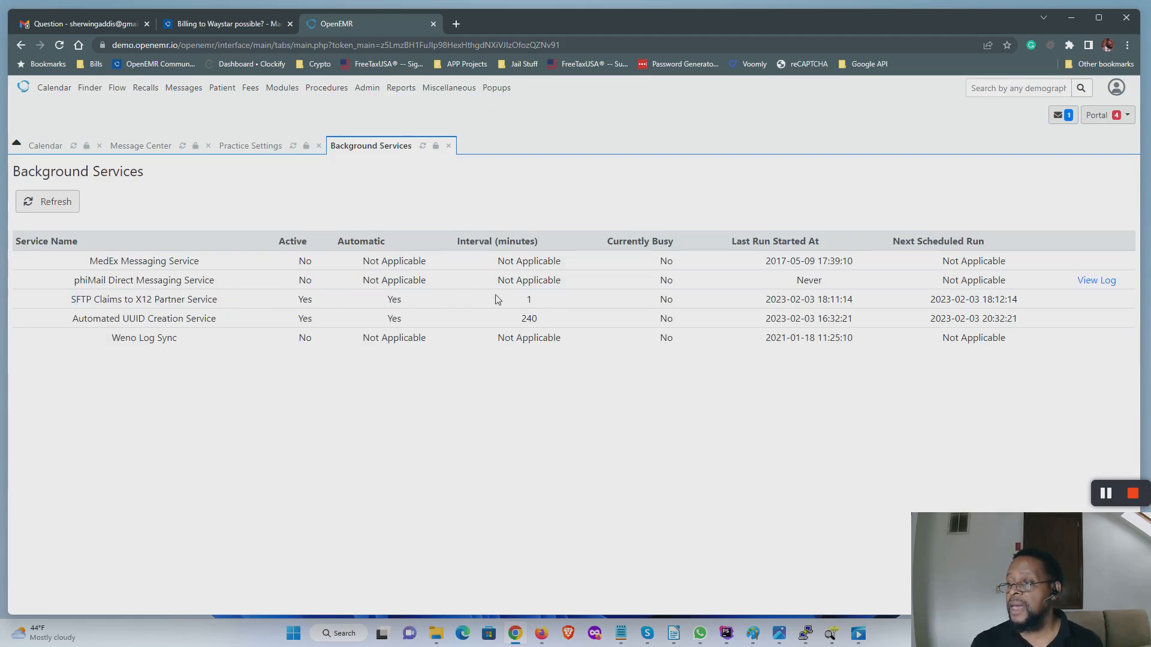
drag(525, 299, 542, 302)
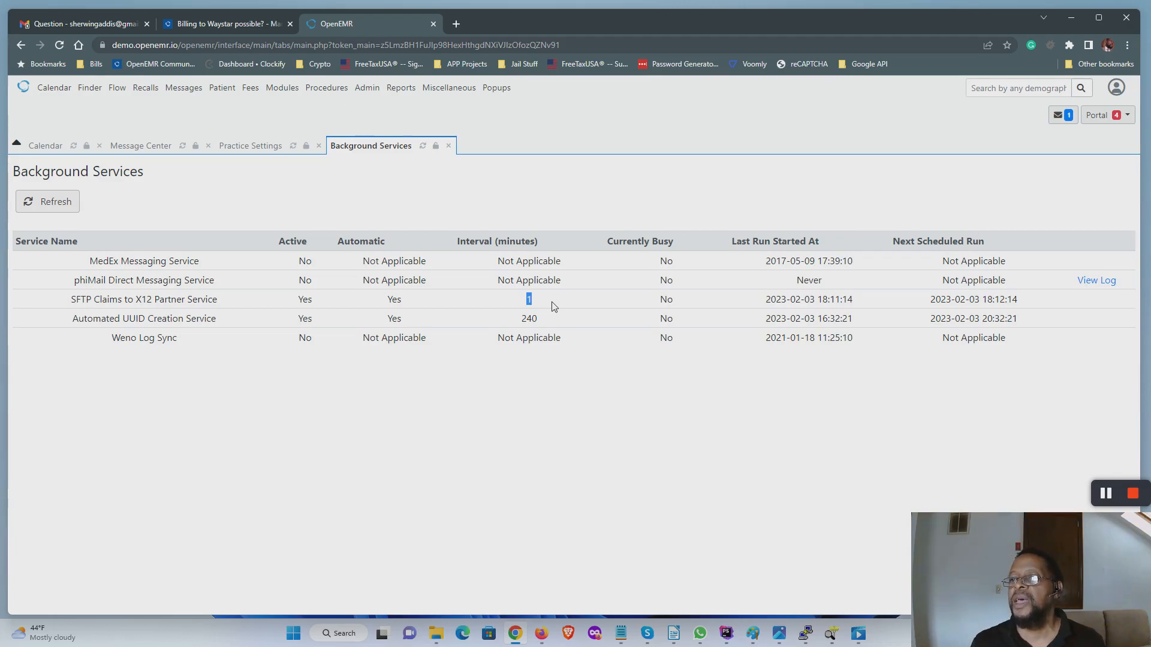
Step: Open Fees > Claim File Tracker, which shows an empty table
mouse_move(248, 90)
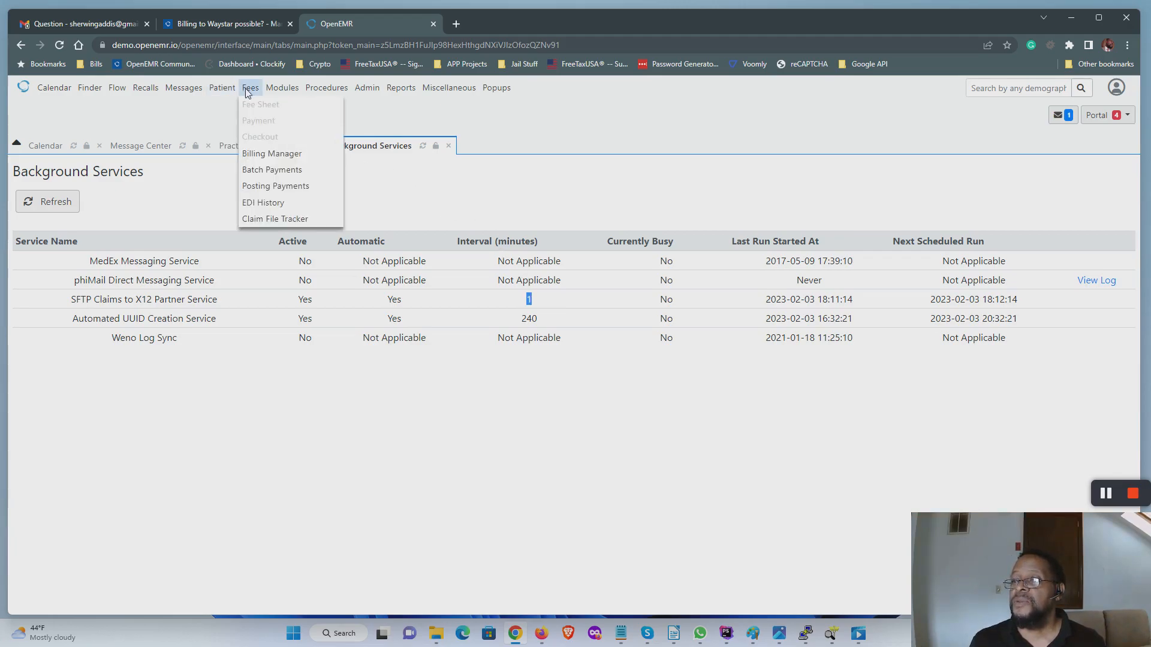
click(263, 219)
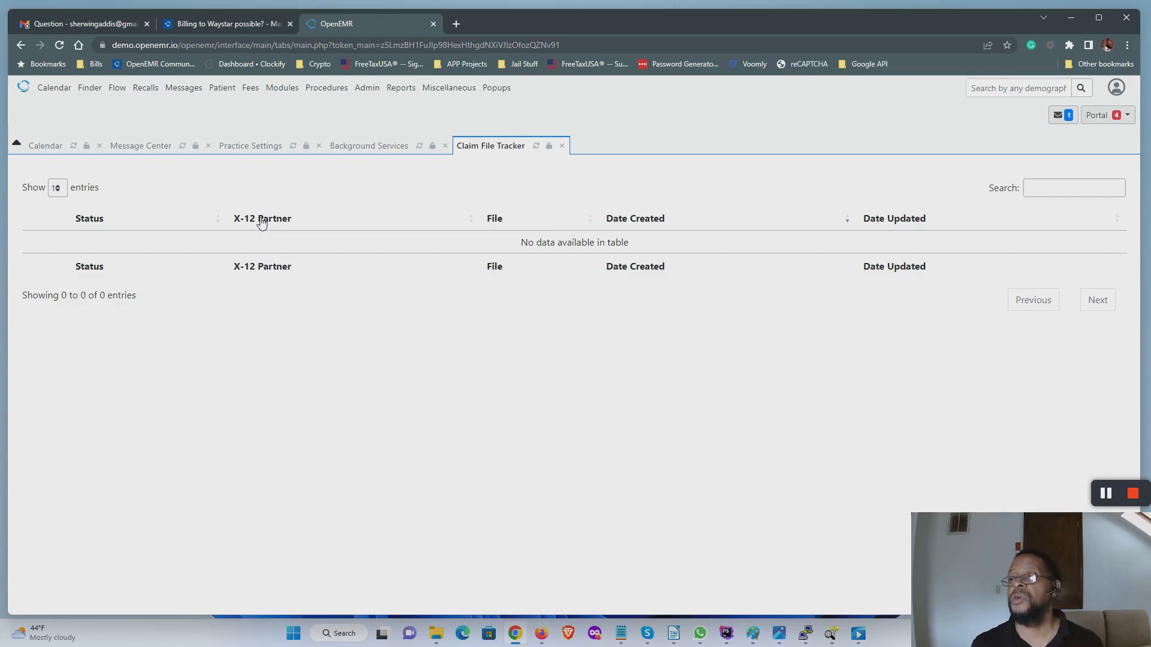
mouse_move(274, 95)
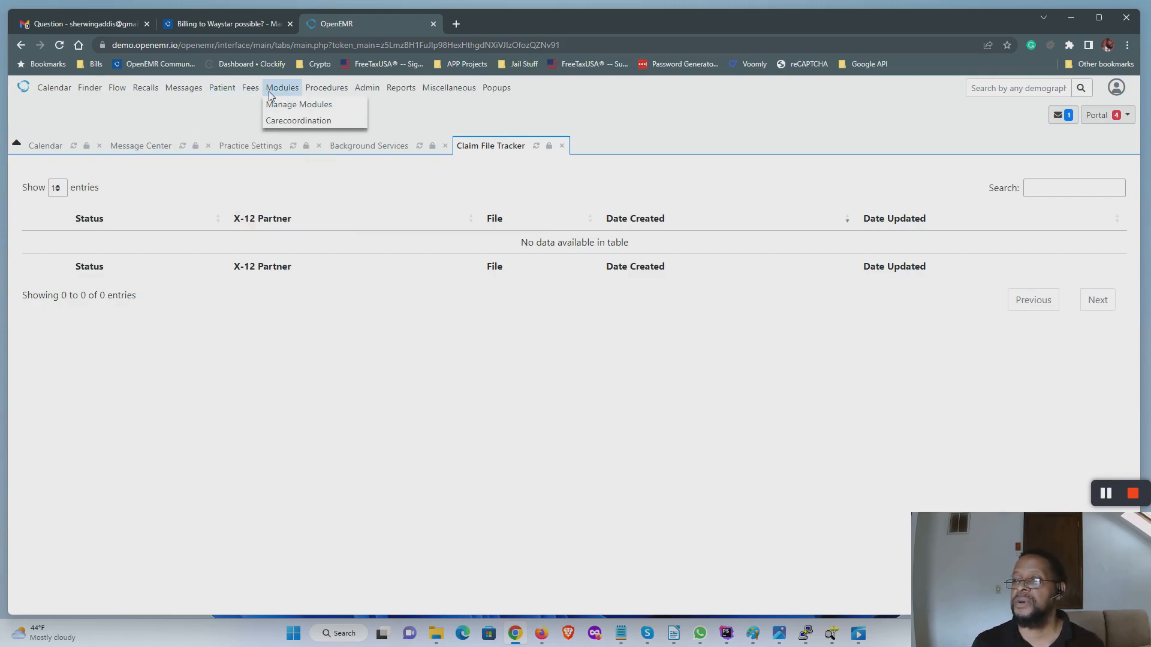
mouse_move(217, 91)
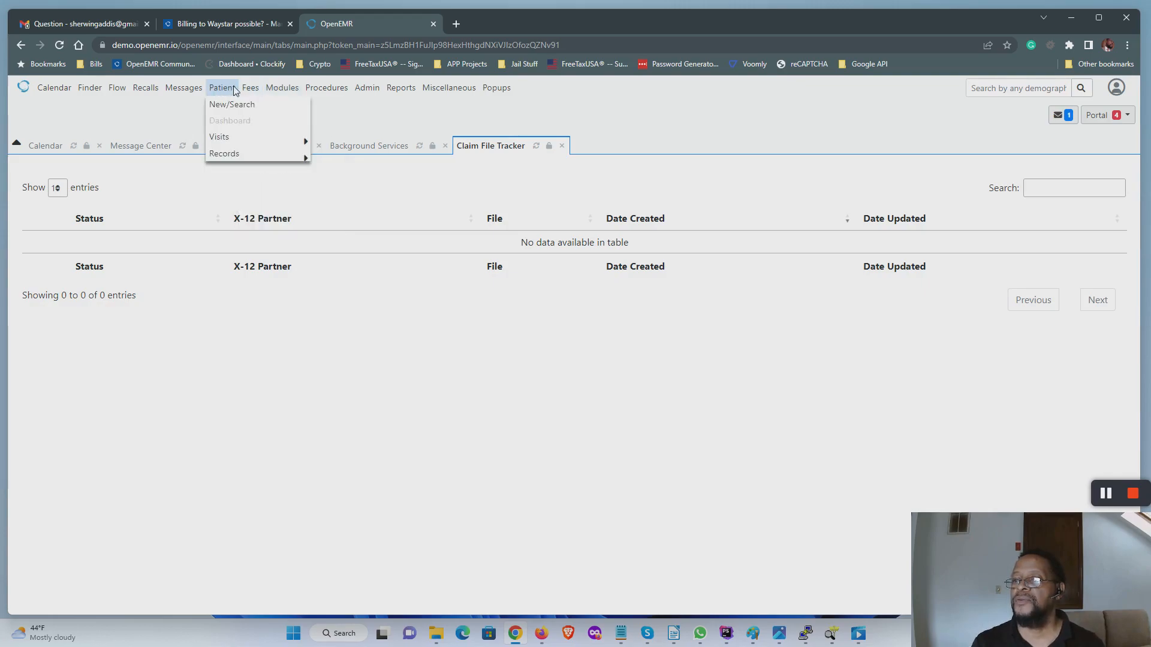
Step: In Billing Manager, remove the 'Date of Service = Today' criterion and update the claim list
click(258, 156)
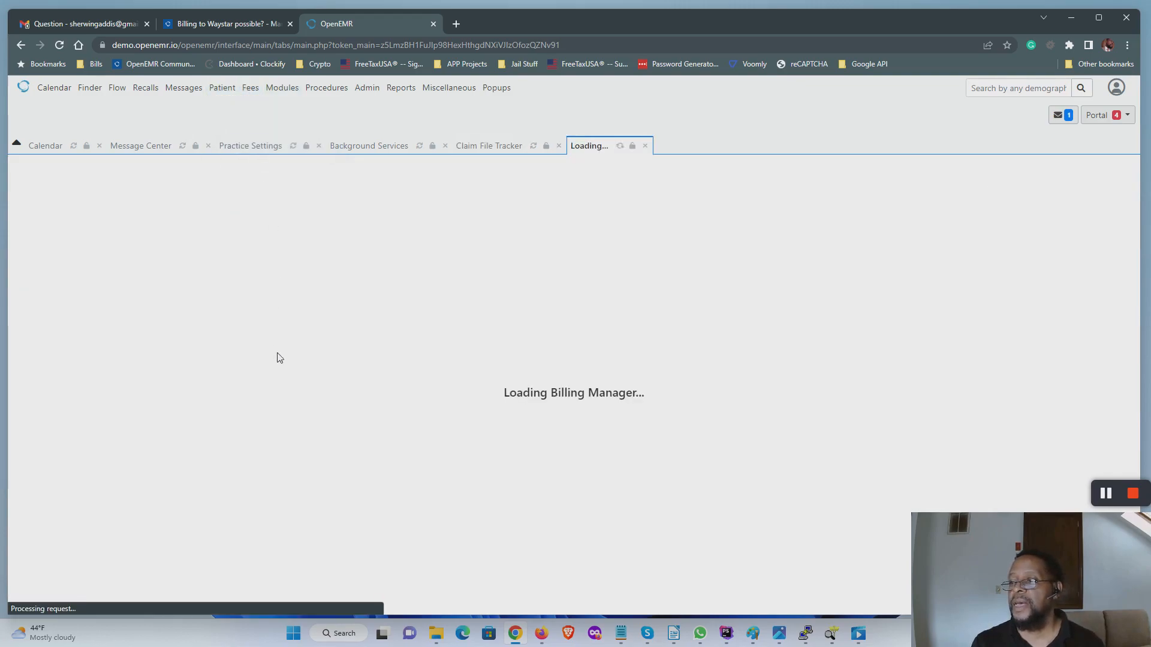
click(564, 268)
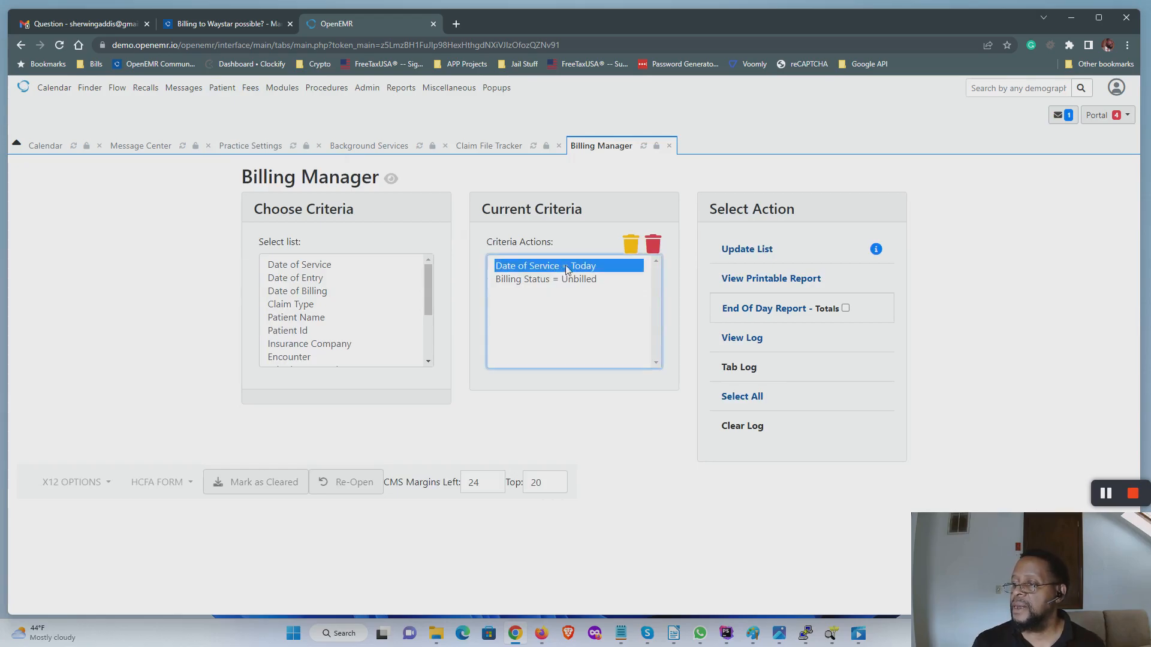
click(625, 247)
click(736, 256)
scroll(679, 438, down, 3)
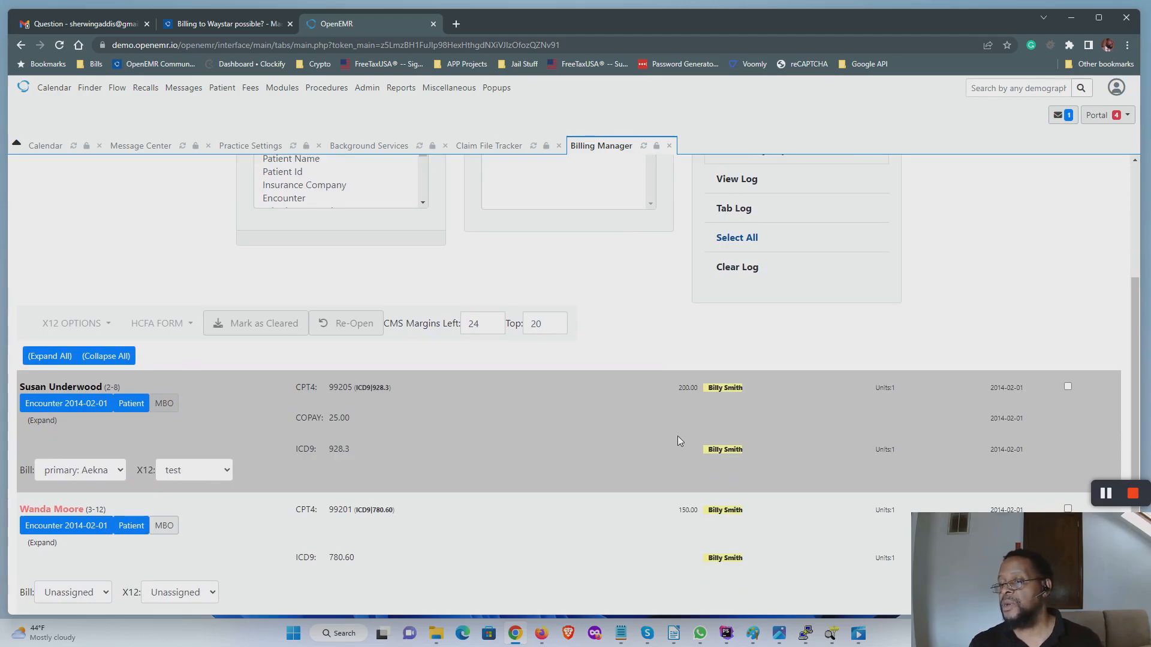
Step: Check the first encounter's claim with X12 partner 'test' and generate the X12 batch
click(1068, 386)
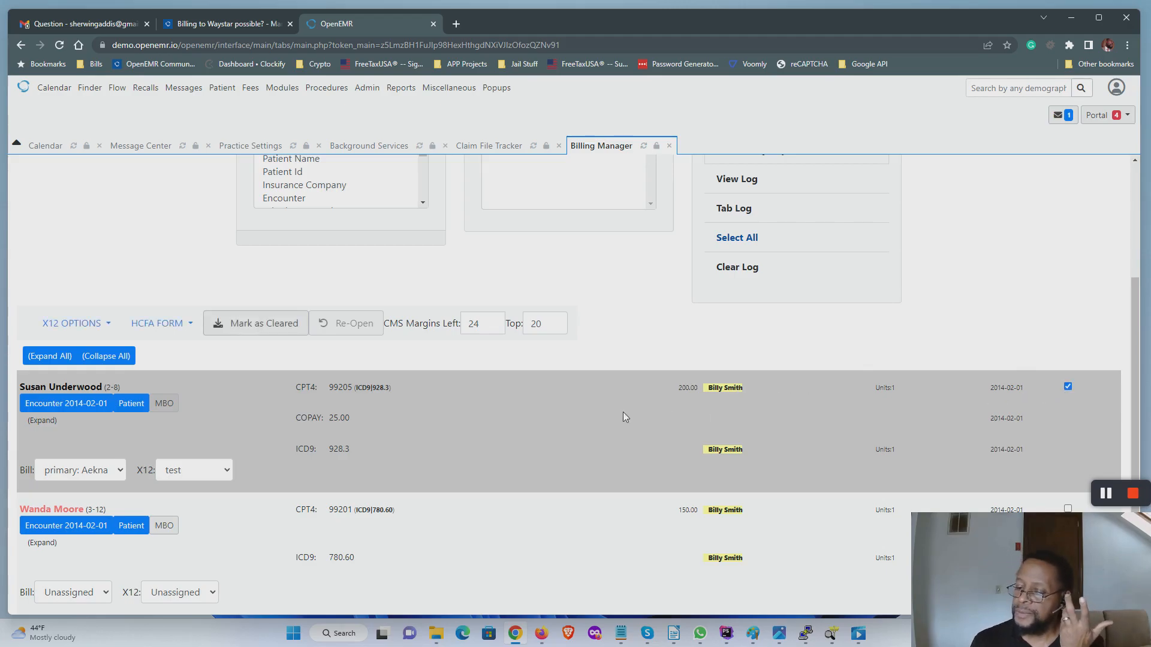
click(219, 471)
click(220, 473)
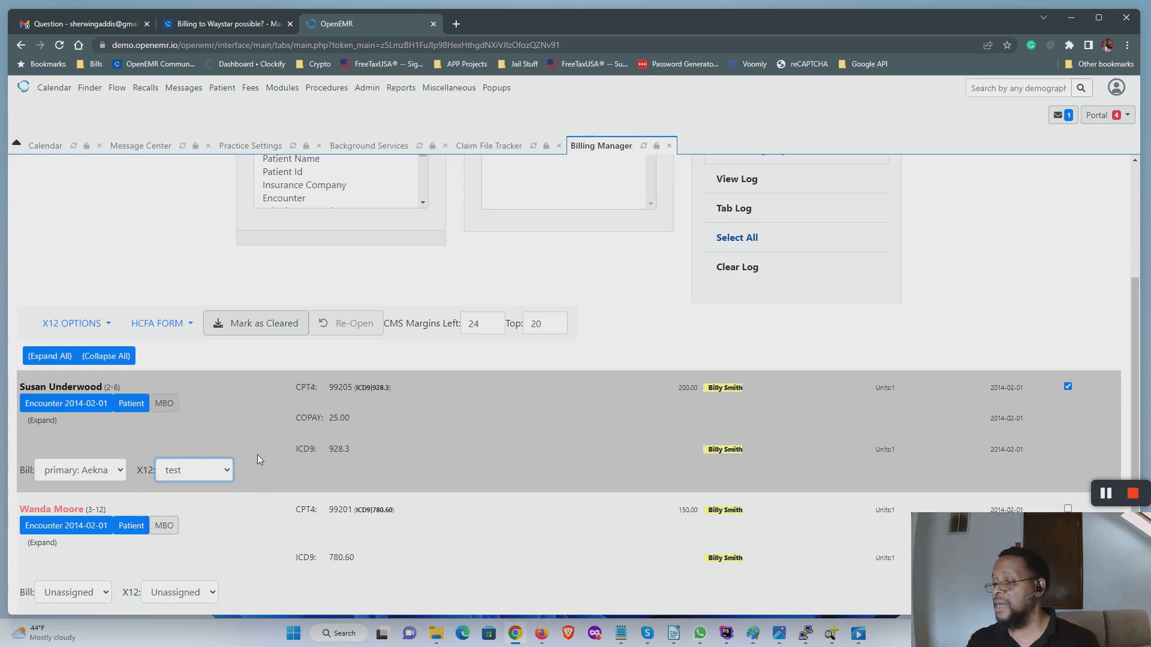
click(85, 326)
click(91, 356)
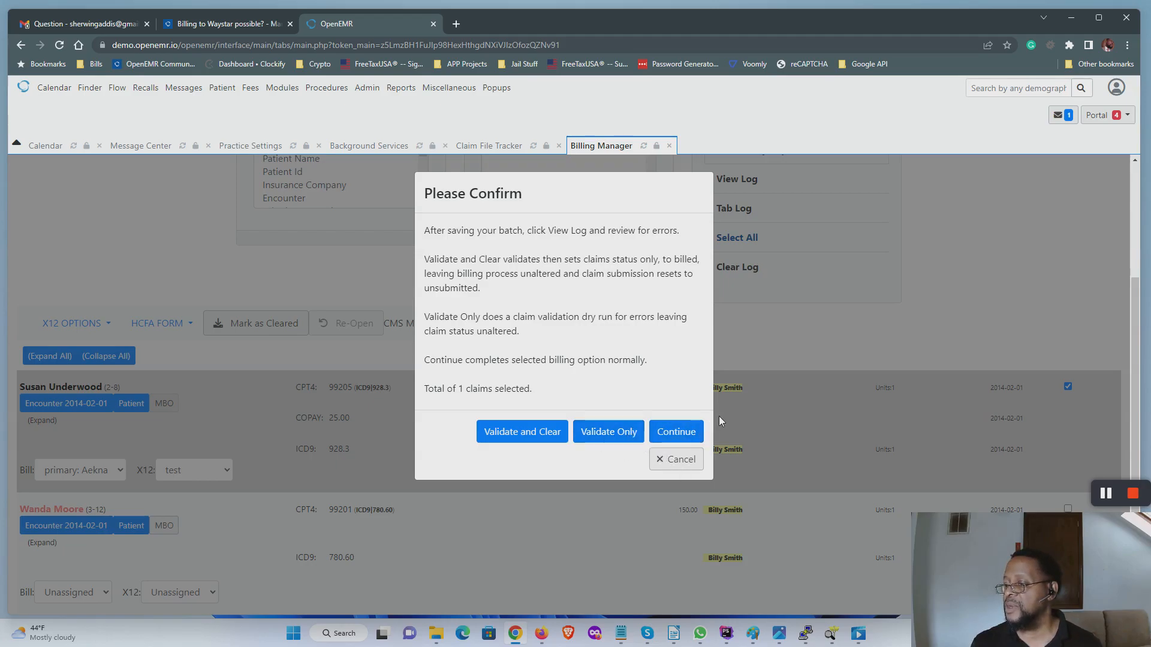
click(676, 432)
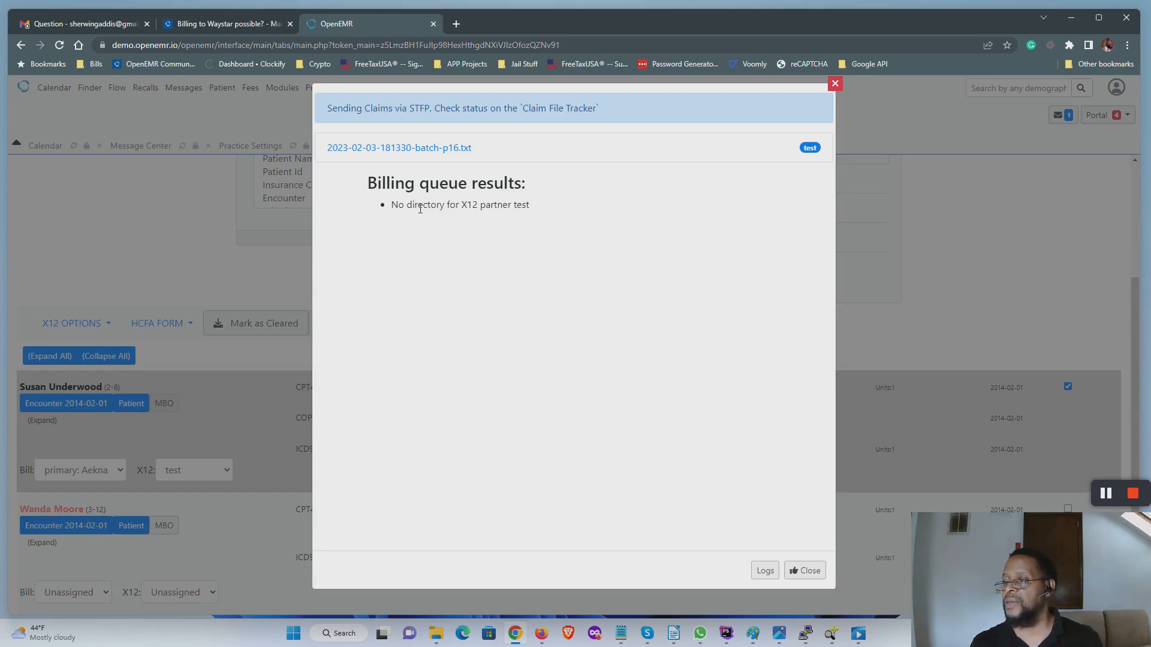
drag(398, 206, 534, 211)
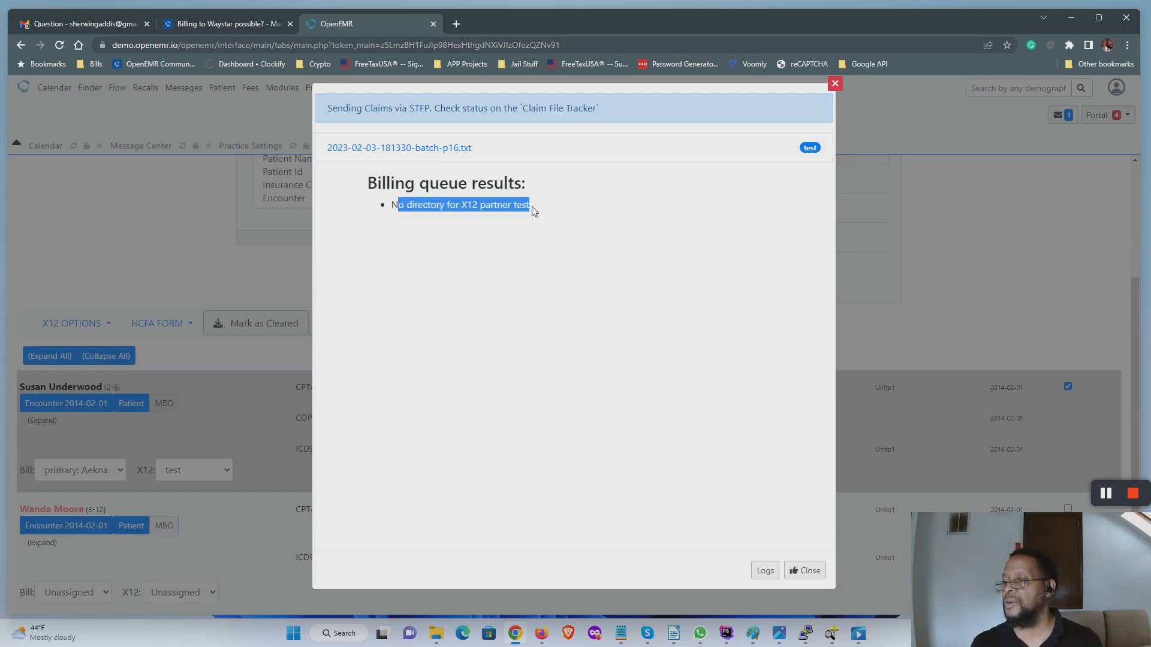
click(525, 221)
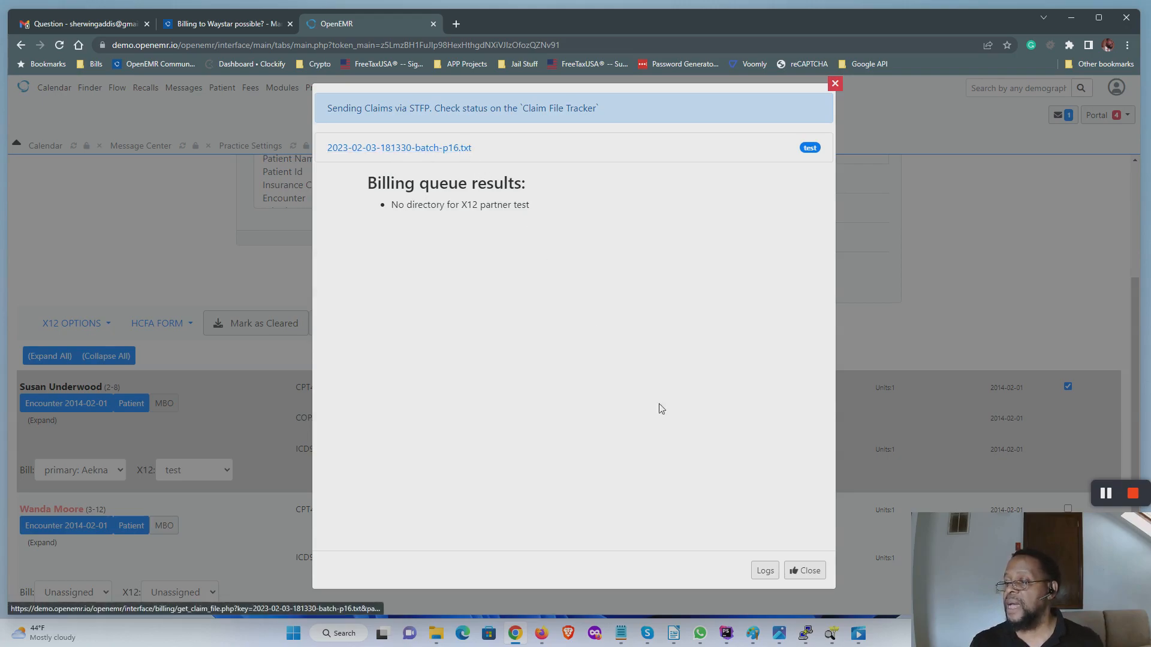
click(809, 572)
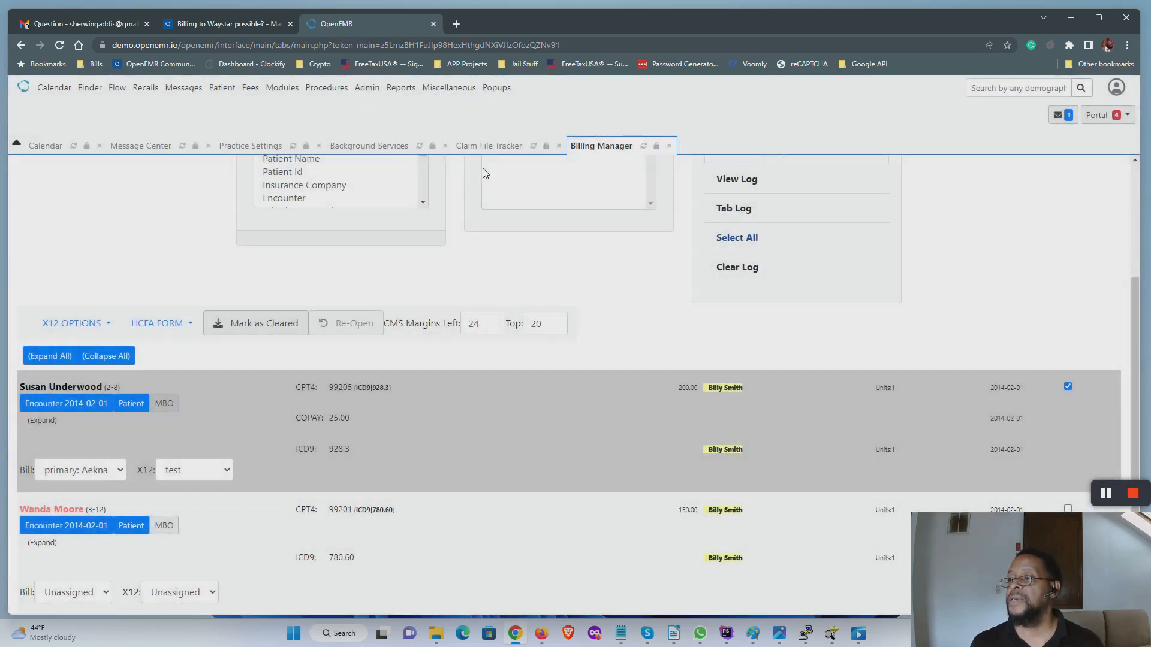
click(488, 146)
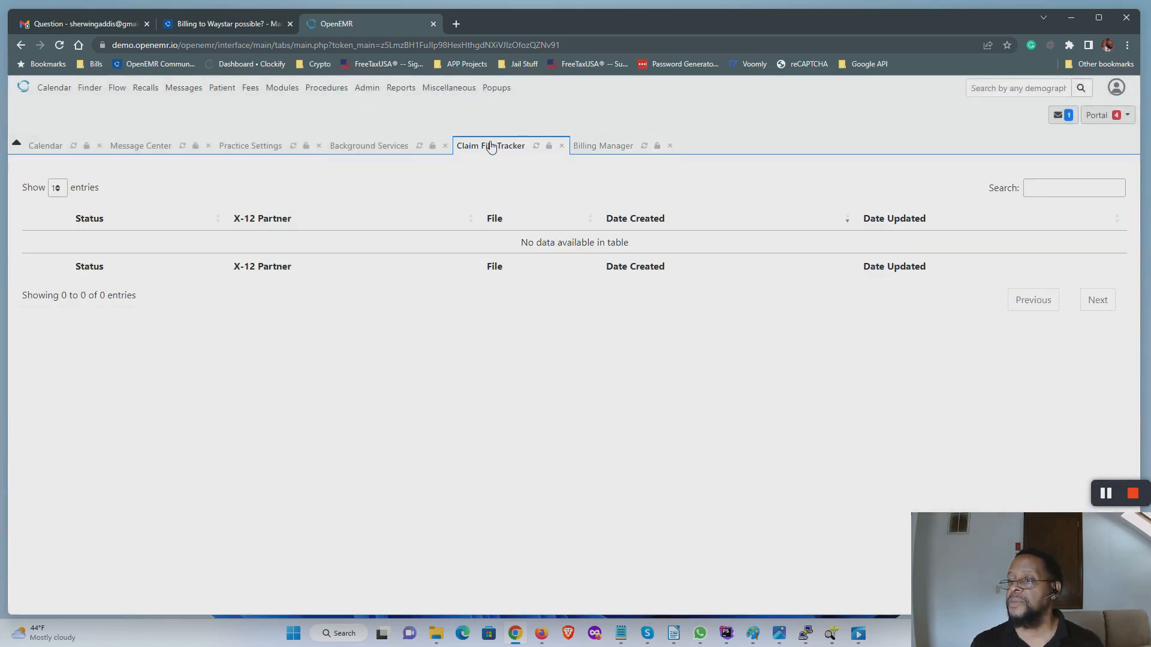
click(536, 146)
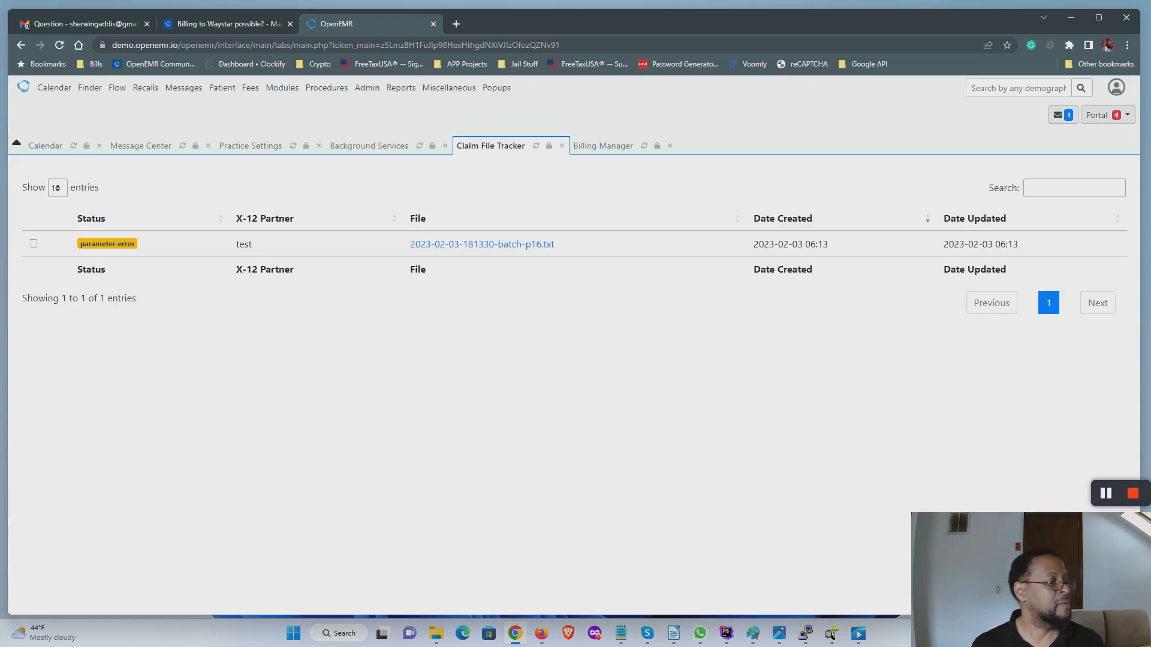
key(alt+Tab)
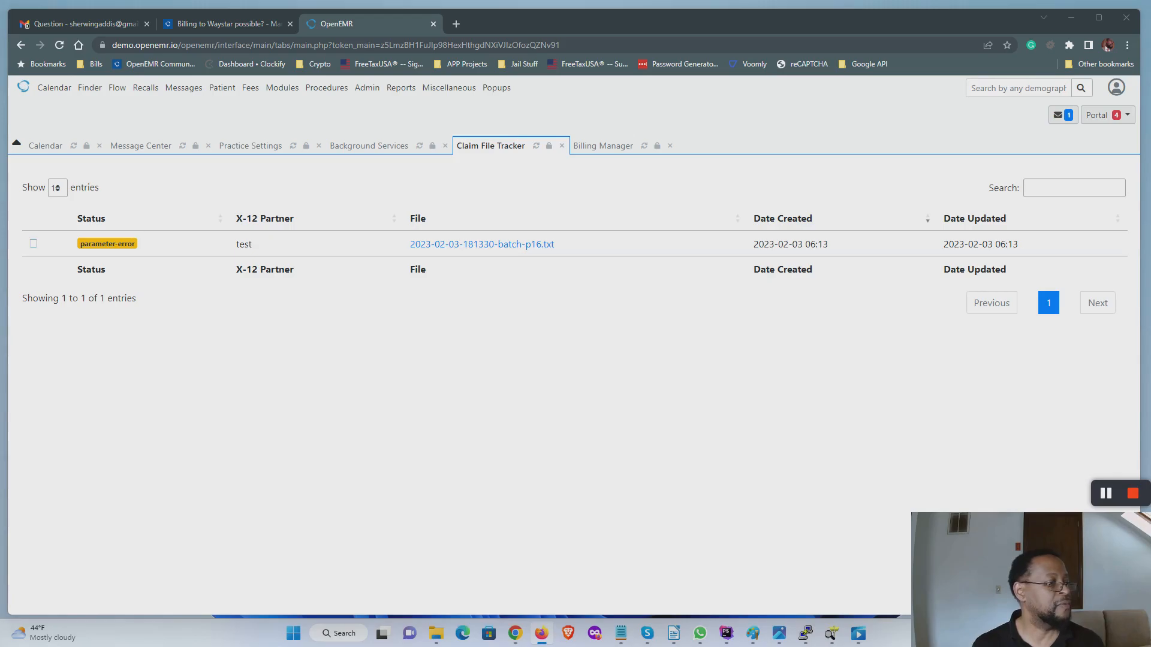